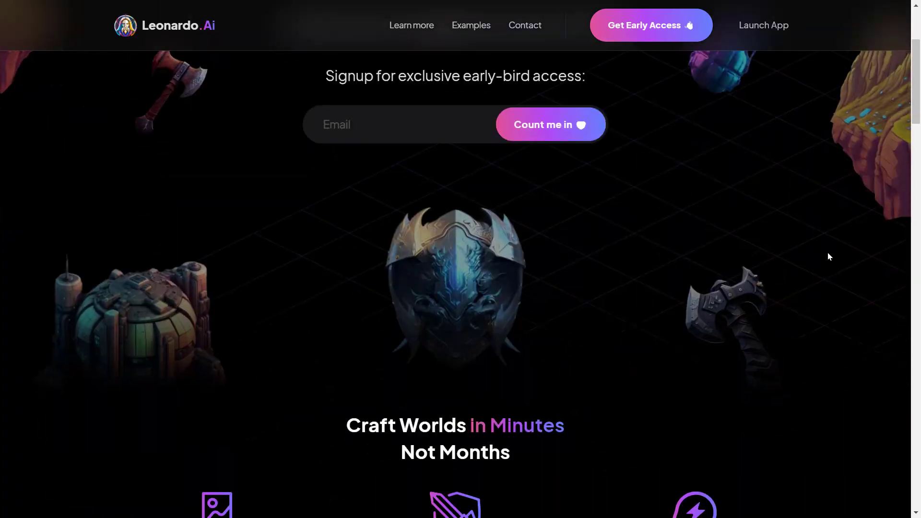
Look over the Leonardo.Ai landing page and launch the app, confirming that access is whitelisted.
scroll(828, 257, "down", 10)
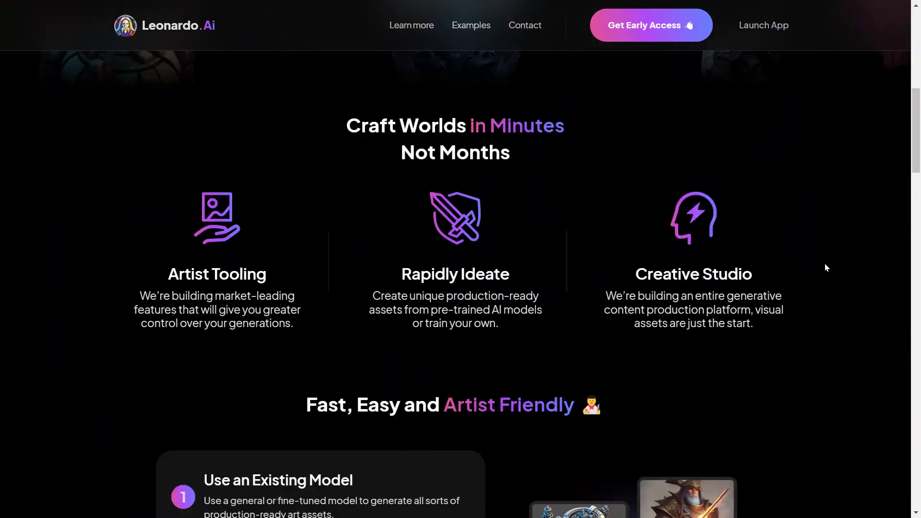
scroll(827, 268, "down", 8)
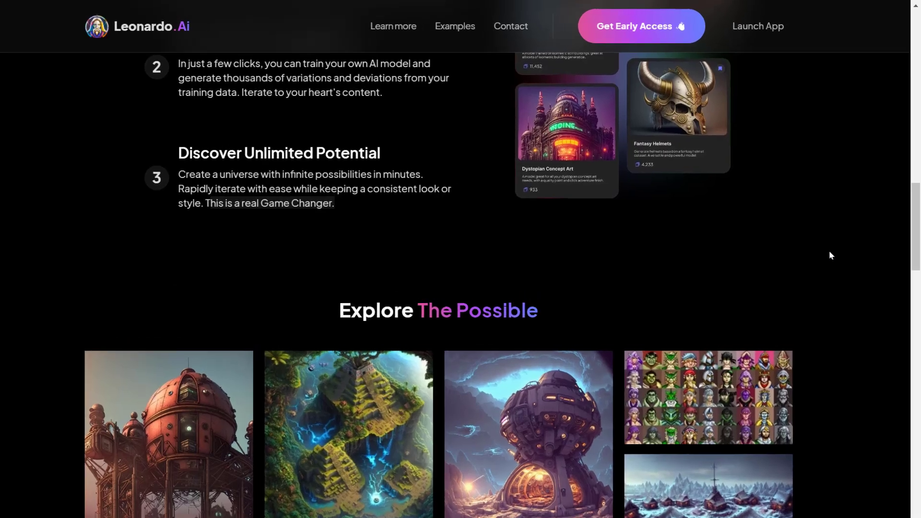
scroll(832, 257, "up", 18)
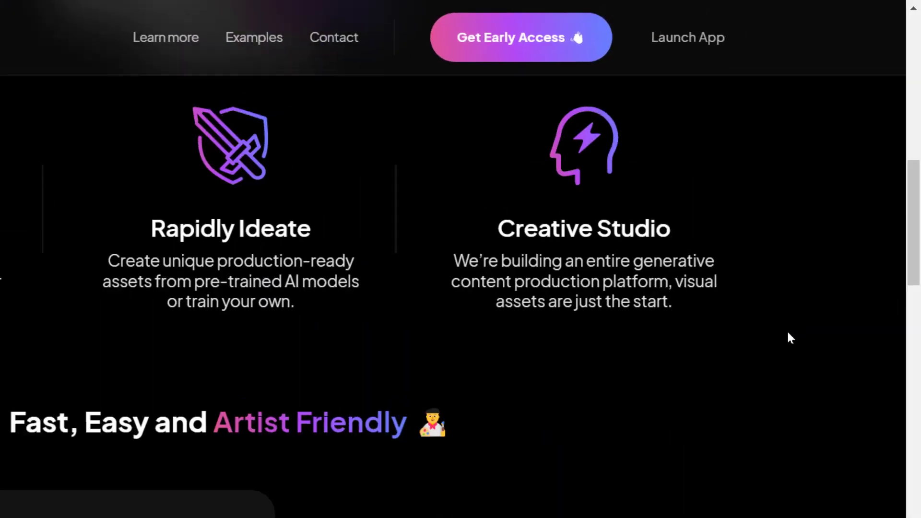
left_click(763, 25)
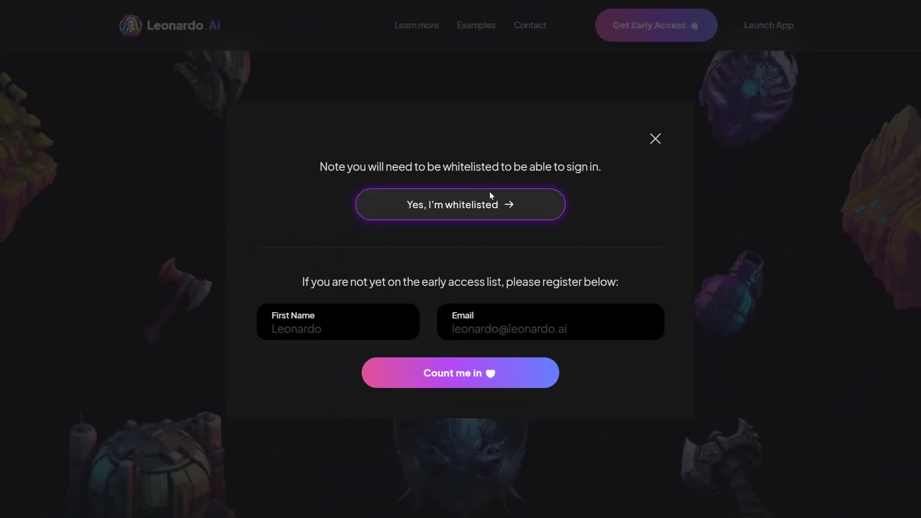
left_click(163, 379)
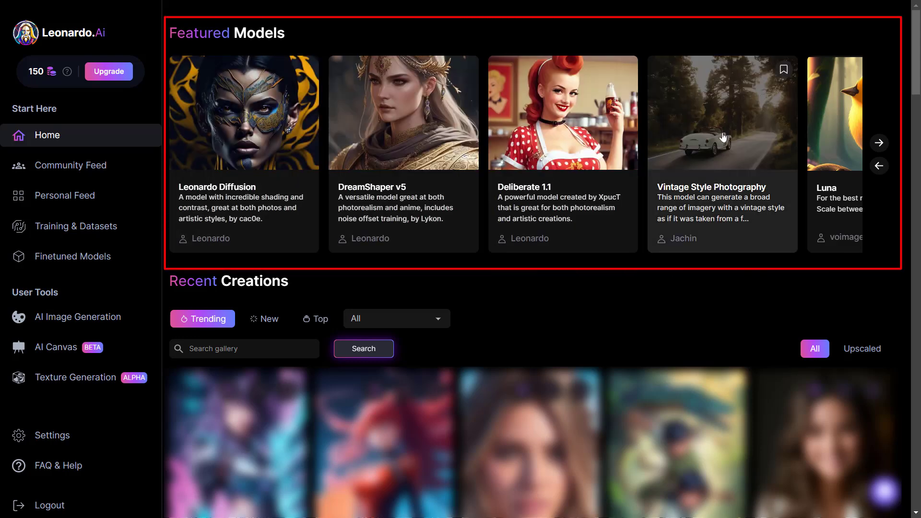
Browse the Featured Models carousel on the home page to examine the available models.
left_click(881, 145)
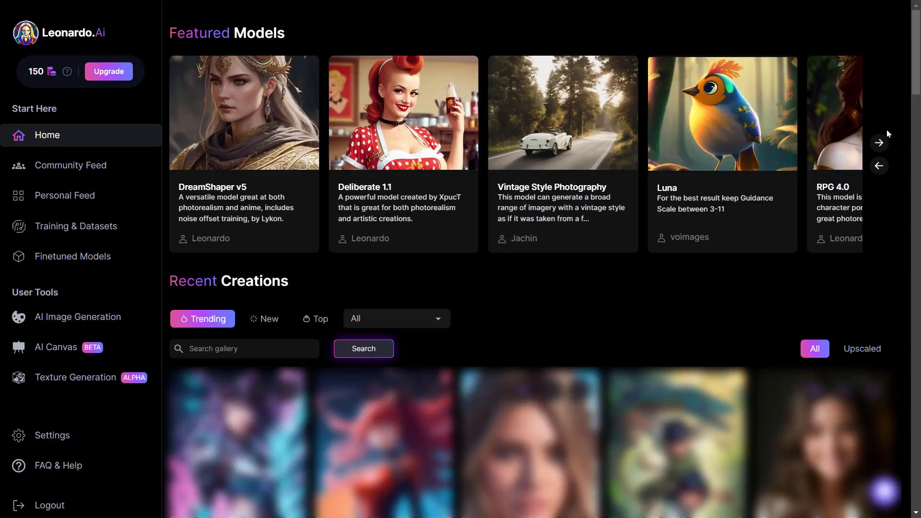
left_click(883, 141)
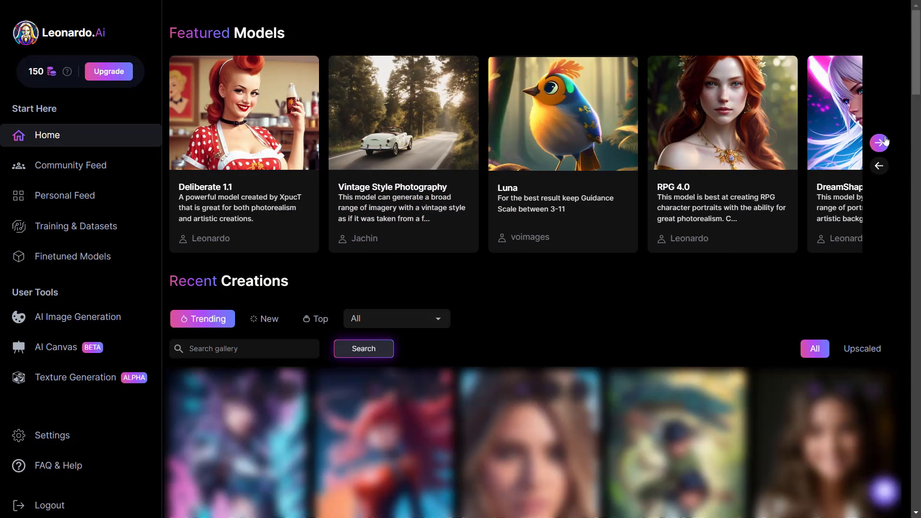
left_click(884, 141)
left_click(884, 142)
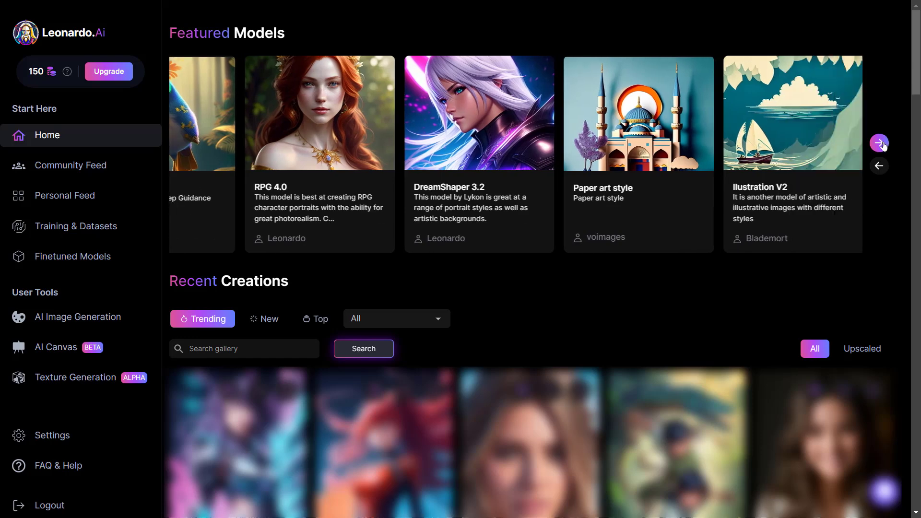
left_click(878, 147)
left_click(877, 148)
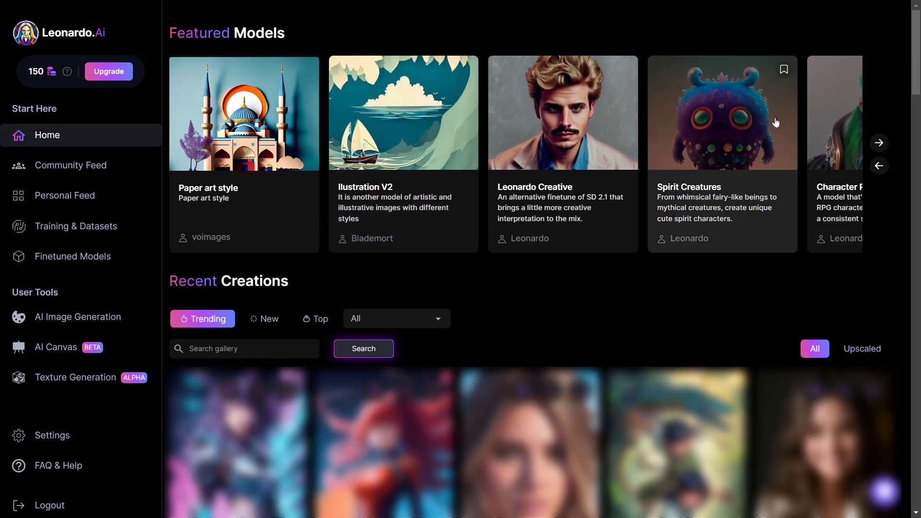
left_click(882, 147)
left_click(882, 147)
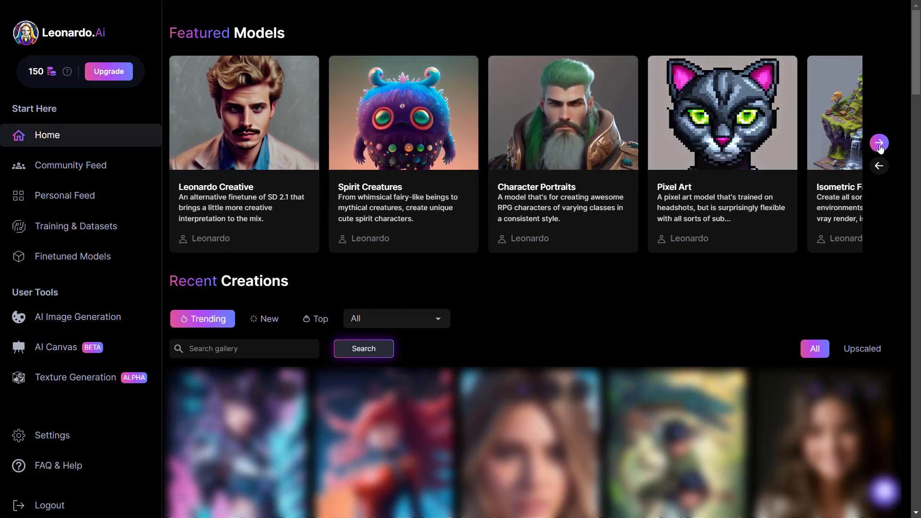
left_click(881, 147)
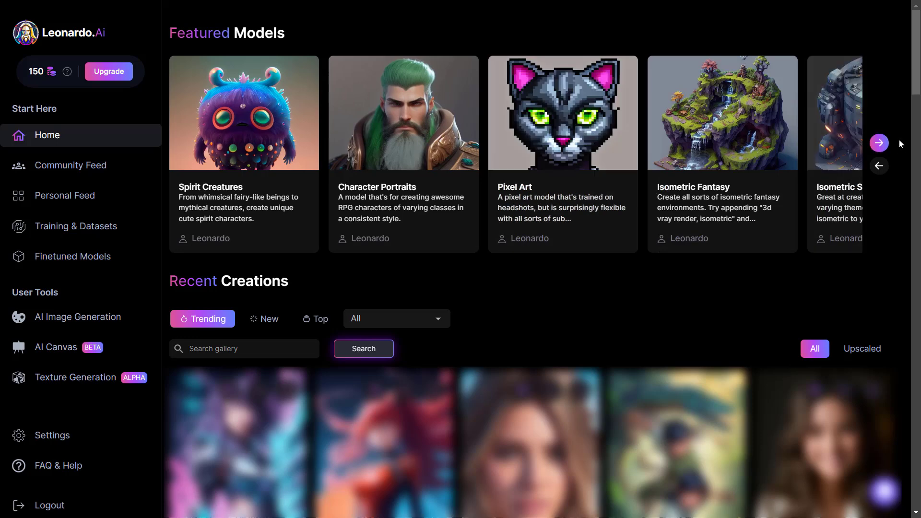
left_click(880, 147)
left_click(881, 146)
left_click(880, 146)
left_click(880, 143)
left_click(880, 144)
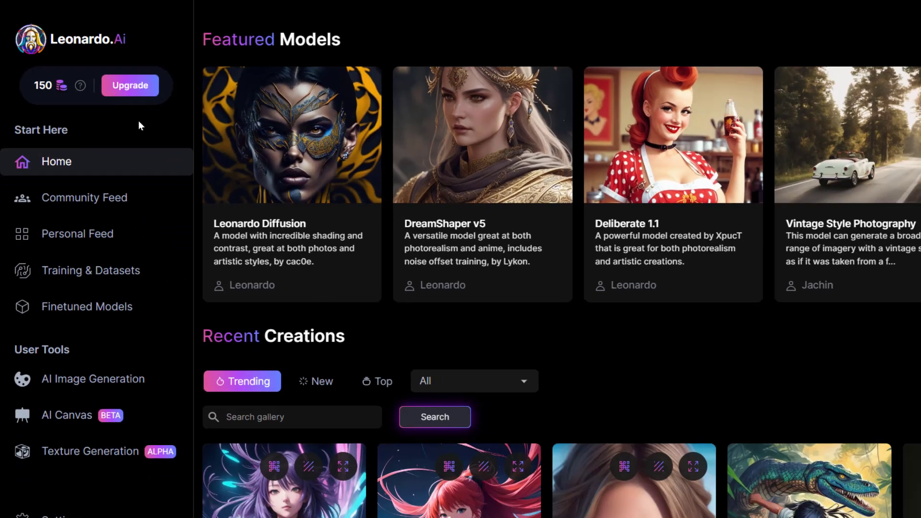
Open the upgrade plans, compare the generation and token allowances of the four plans, and return to the home page.
left_click(199, 130)
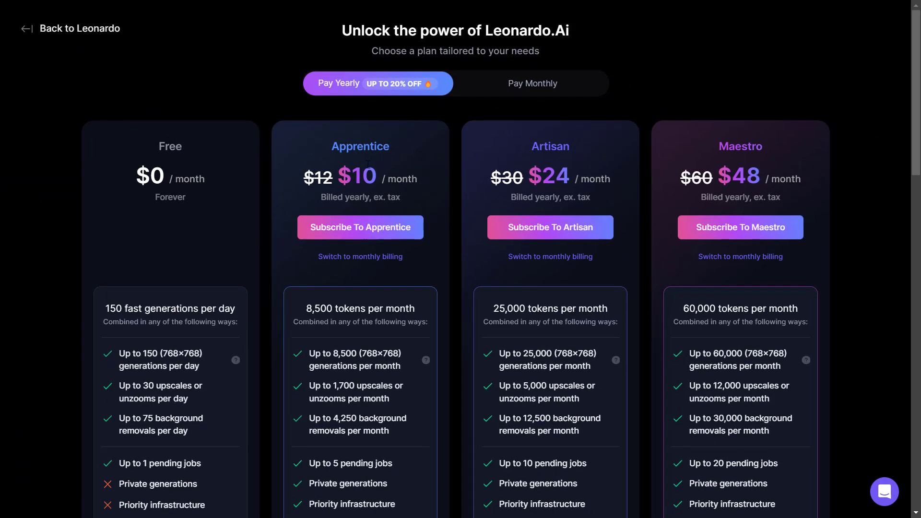
left_click_drag(117, 308, 94, 303)
left_click(113, 307)
left_click(128, 279)
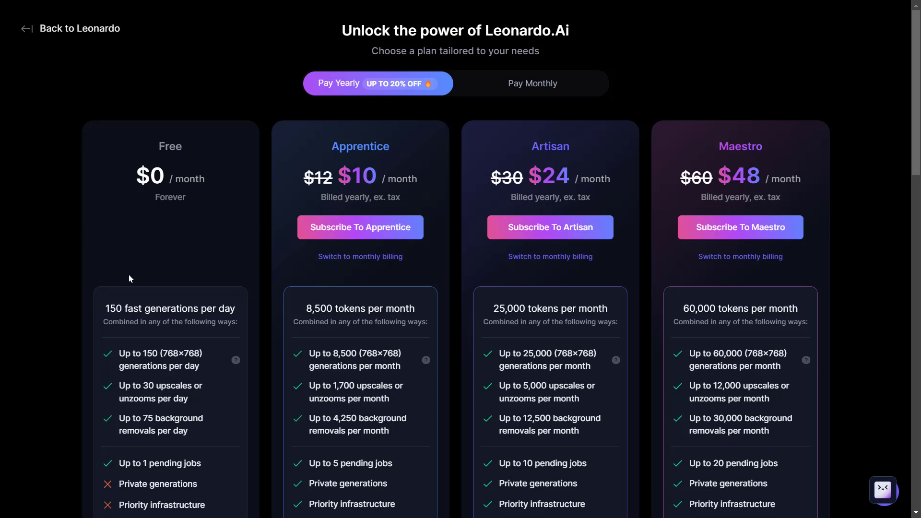
left_click_drag(297, 313, 617, 308)
mouse_move(695, 309)
left_mouse_down()
mouse_move(818, 315)
mouse_move(682, 309)
left_mouse_up()
left_click(804, 317)
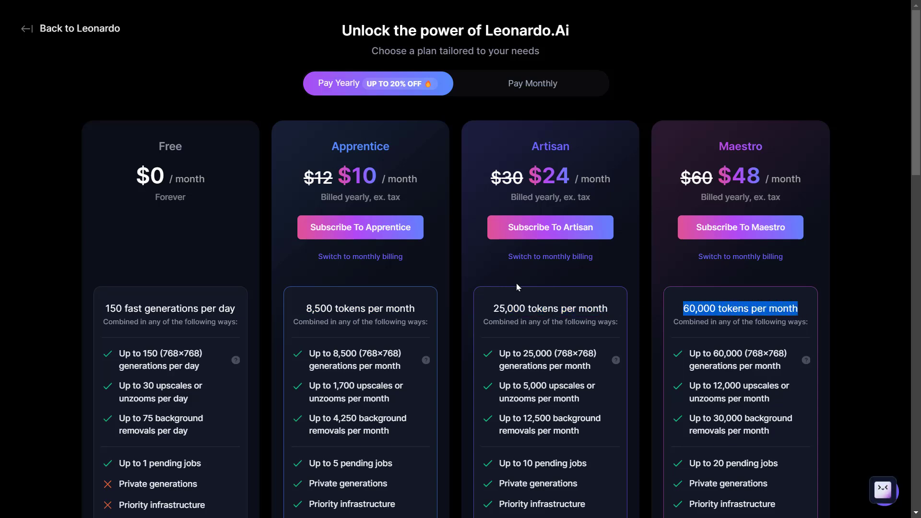
left_click(23, 29)
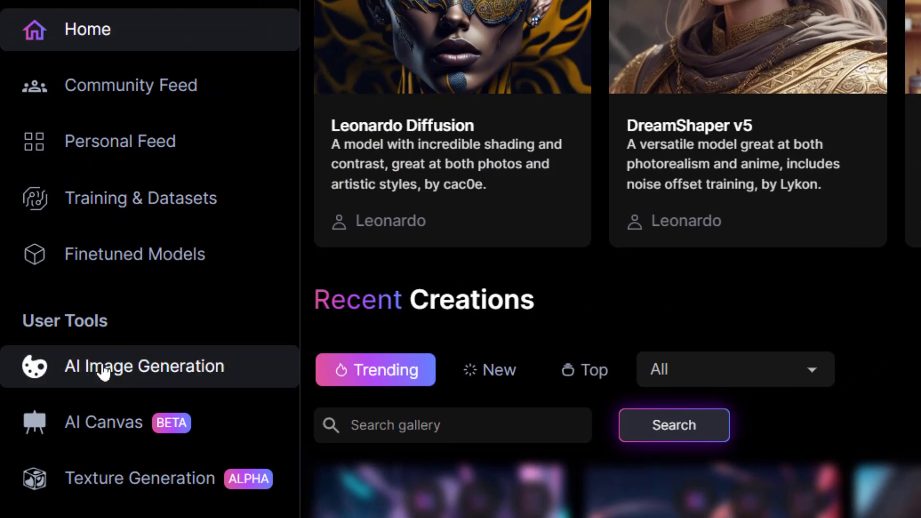
Open the AI Image Generation tool, look at its Prompt Generation section and return to Image Generation.
left_click(103, 371)
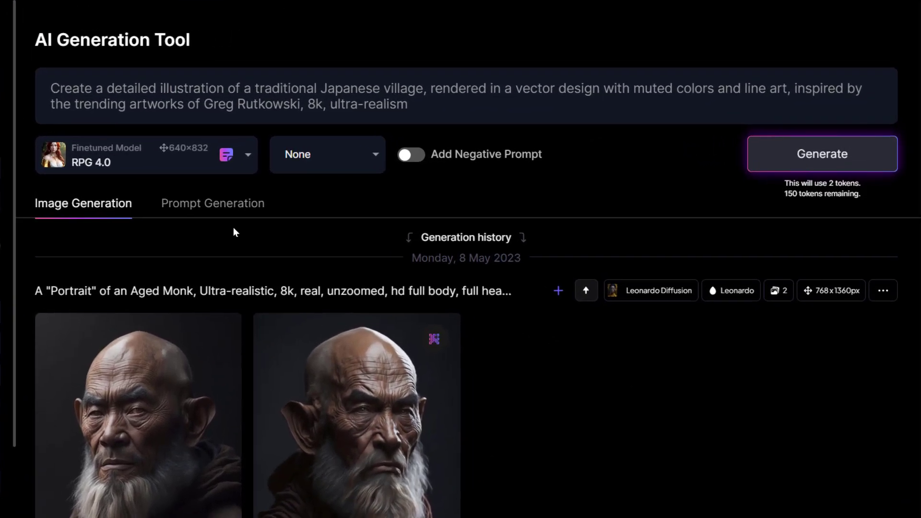
left_click(314, 174)
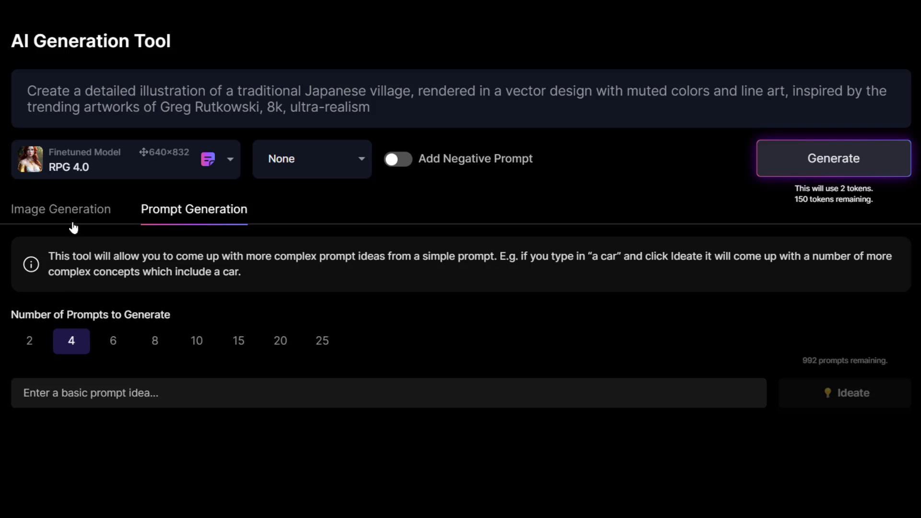
left_click(72, 209)
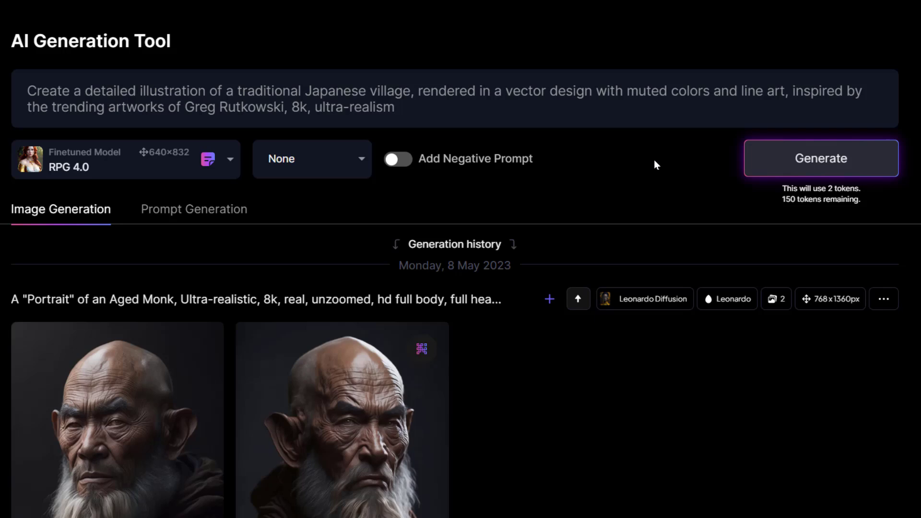
Reveal the negative prompt field to examine its text, and turn the negative prompt off again.
left_click(404, 159)
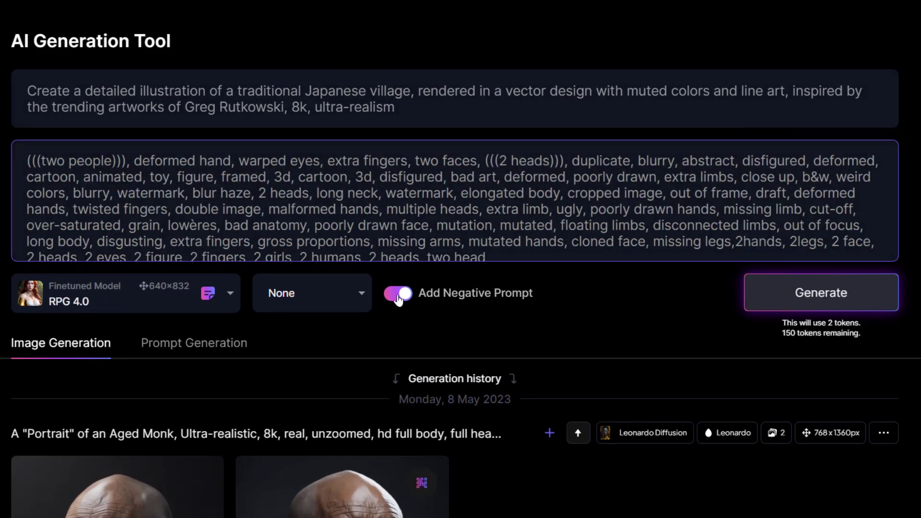
left_click(401, 167)
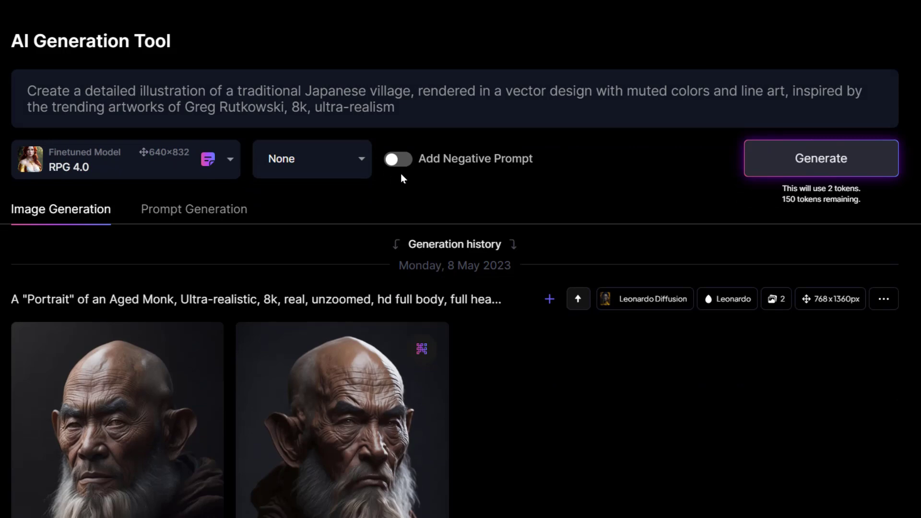
left_click(395, 160)
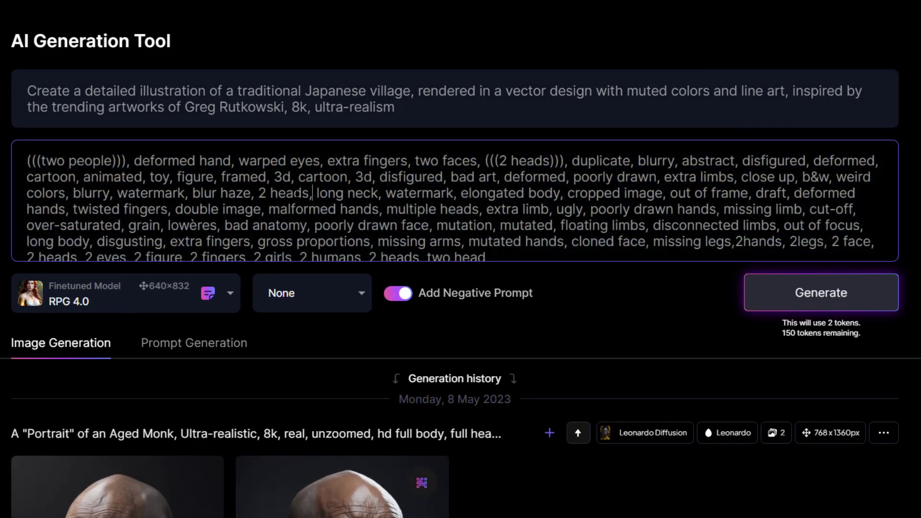
left_click_drag(27, 161, 512, 283)
left_click(402, 294)
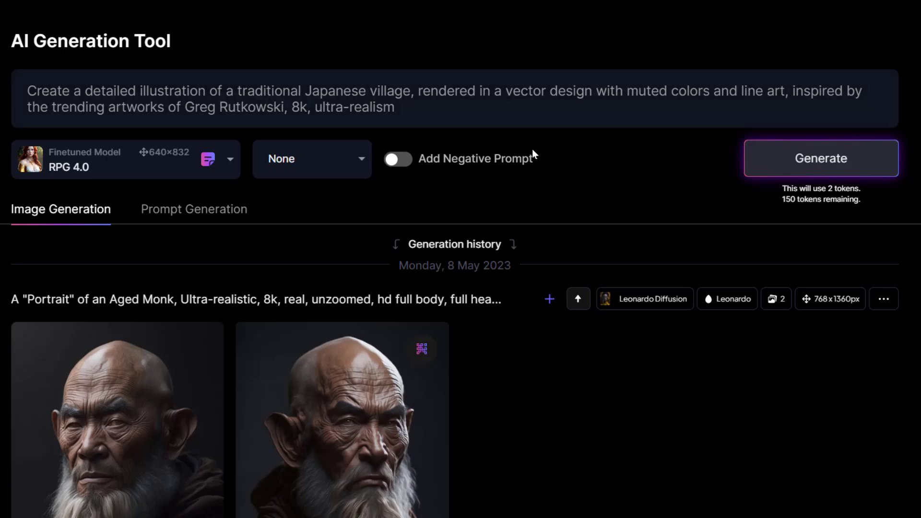
Open the custom finetuned model selection and browse through the Platform Models.
left_click(173, 172)
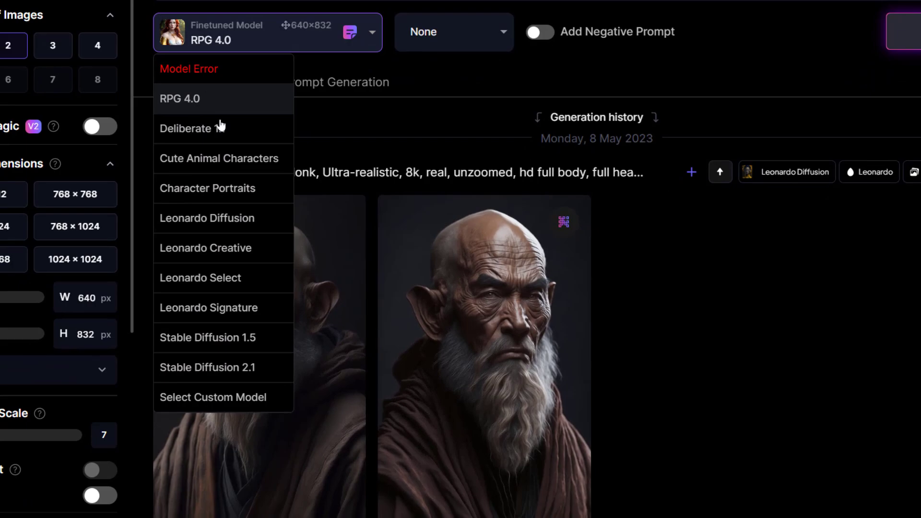
left_click(220, 397)
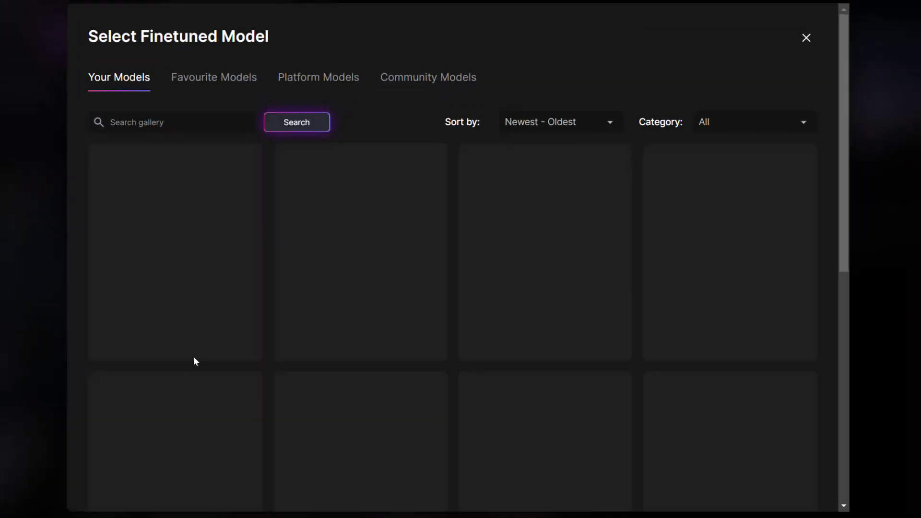
left_click(292, 76)
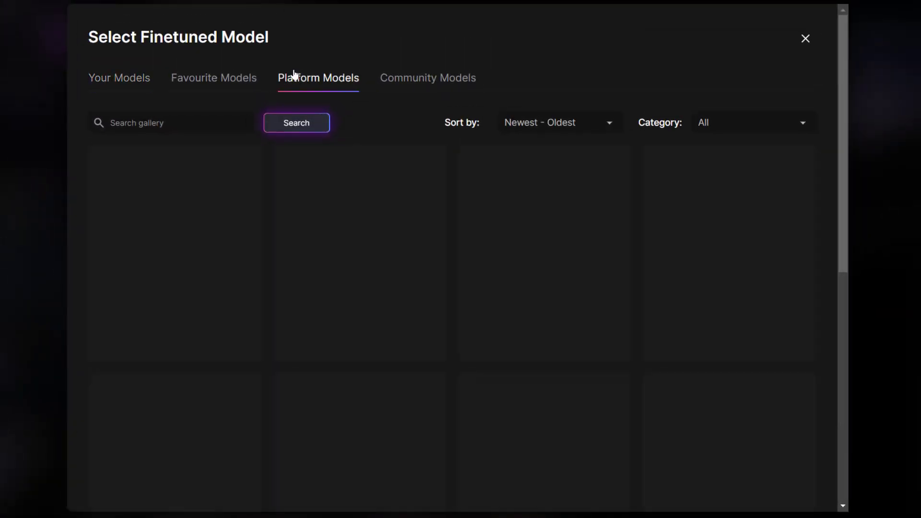
scroll(635, 203, "down", 15)
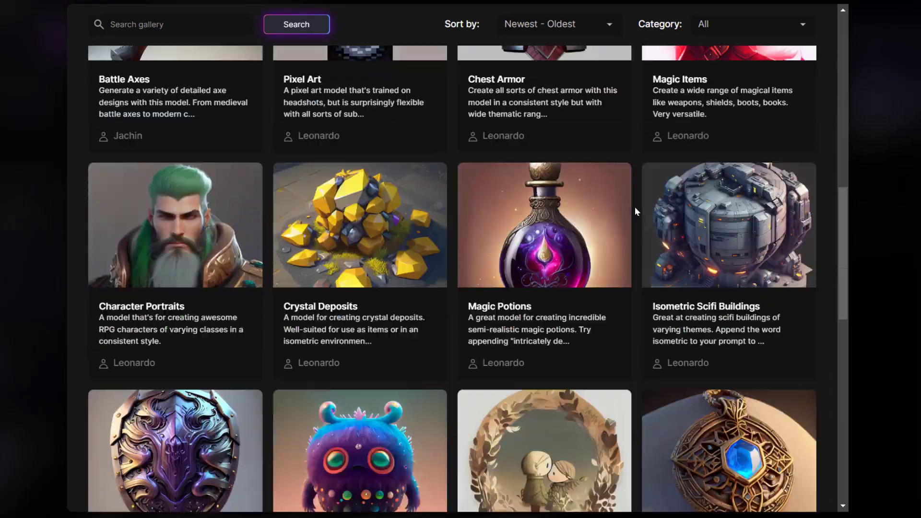
scroll(398, 290, "down", 10)
scroll(446, 384, "up", 10)
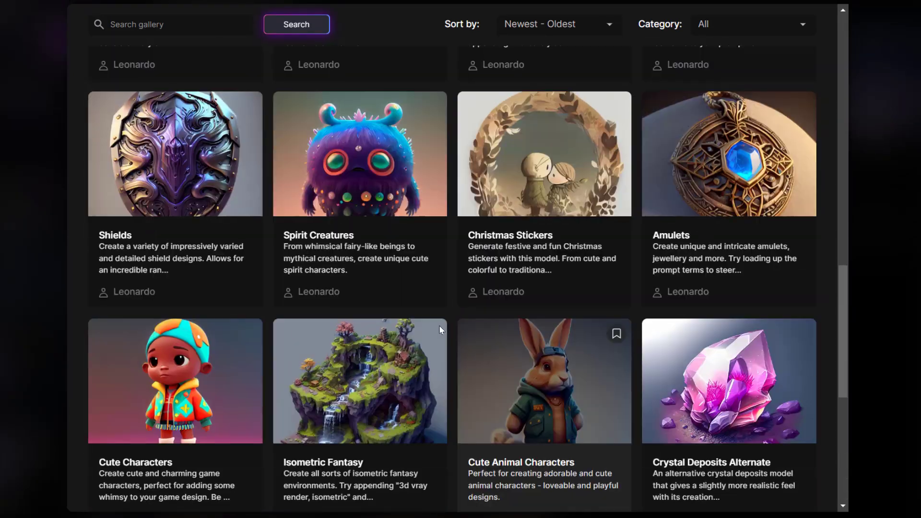
scroll(456, 275, "up", 5)
scroll(453, 254, "down", 13)
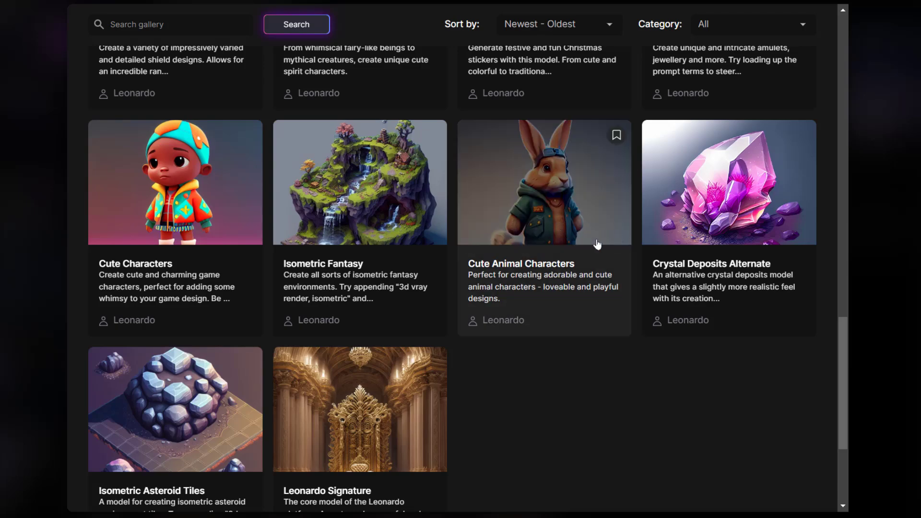
scroll(591, 243, "up", 5)
scroll(593, 243, "up", 8)
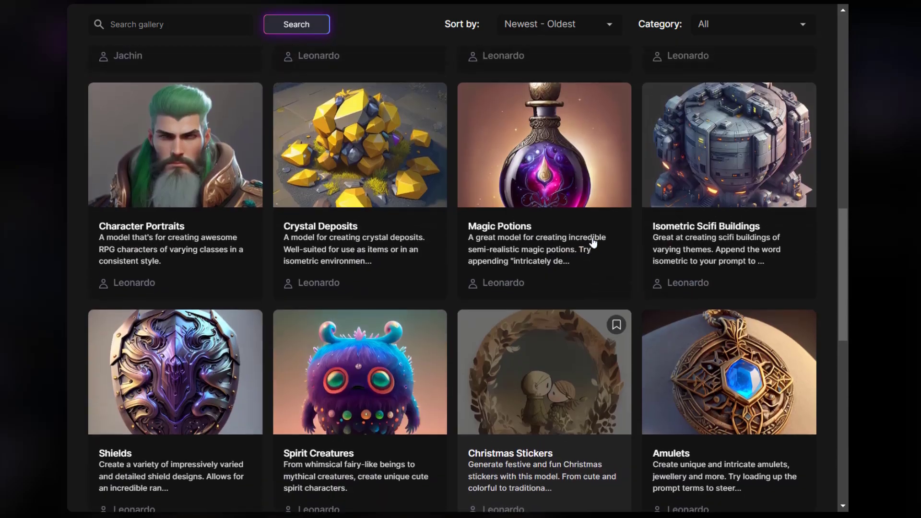
scroll(589, 236, "up", 6)
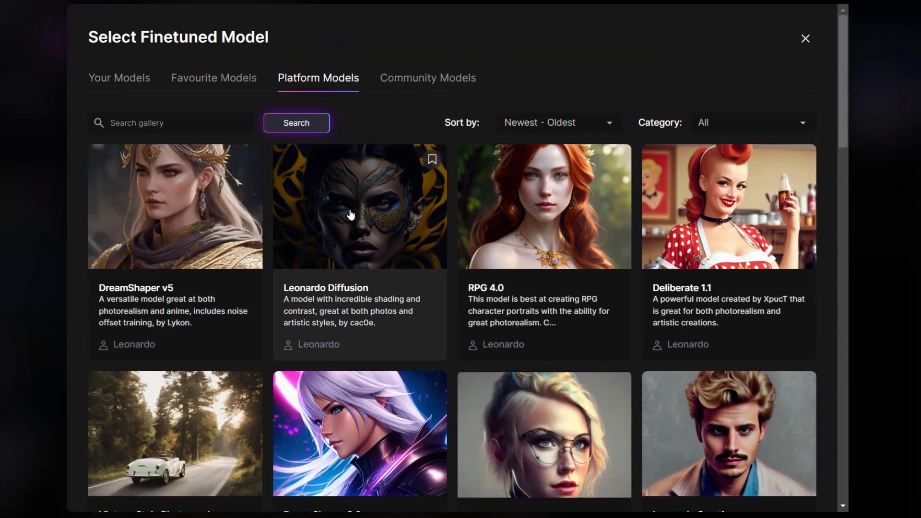
Check the Leonardo Diffusion model's training resolution and choose that model for generating images.
left_click(358, 211)
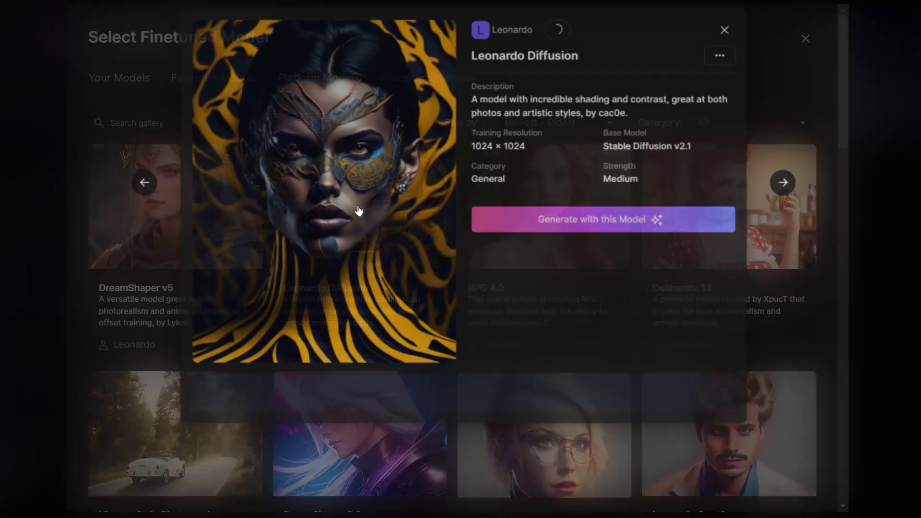
left_click_drag(466, 147, 522, 151)
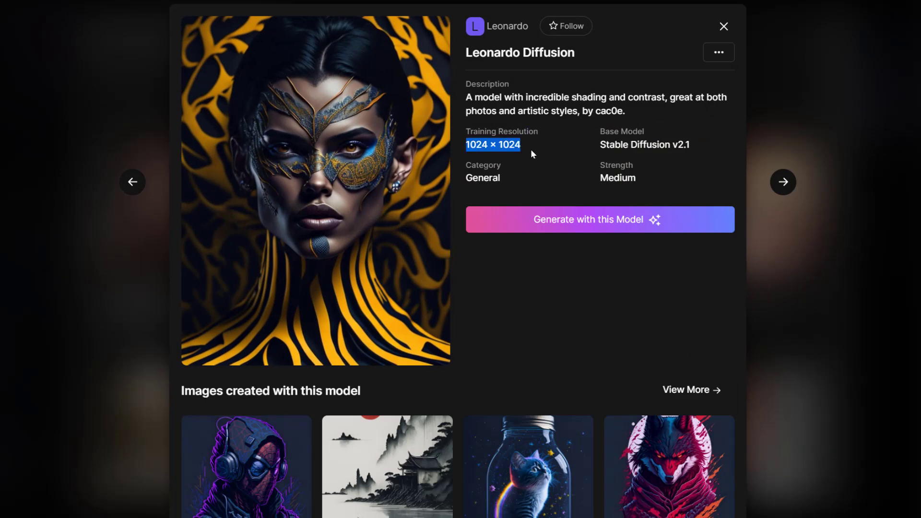
left_click(531, 221)
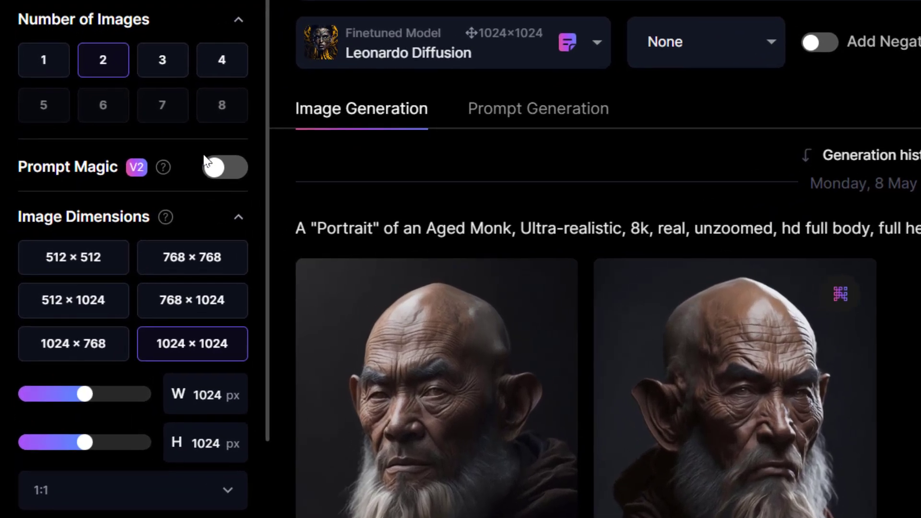
Turn on Prompt Magic for the image generation.
left_click(224, 169)
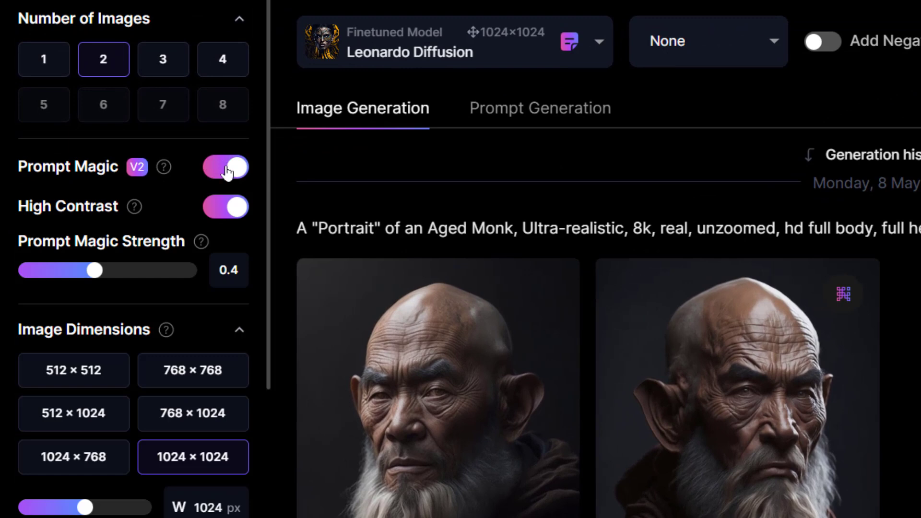
Turn off Prompt Magic and set the number of images to 4.
left_click(228, 170)
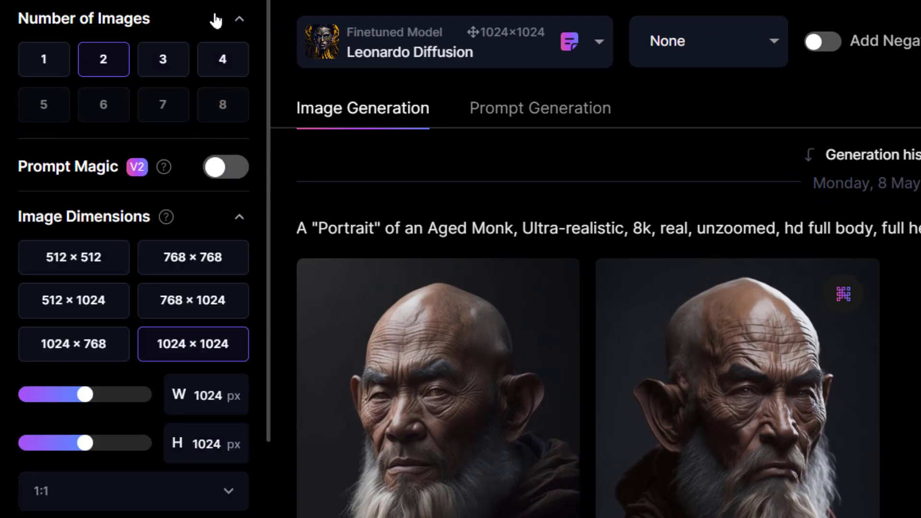
left_click(212, 63)
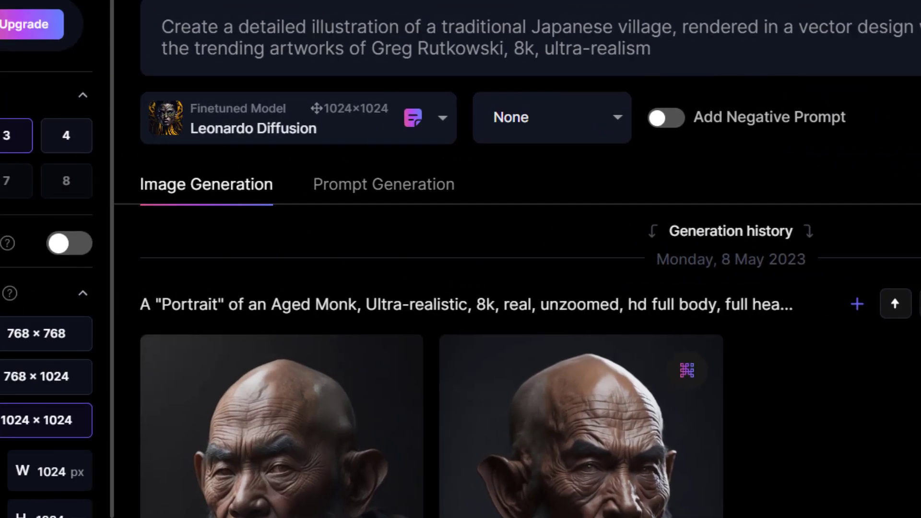
left_click(106, 140)
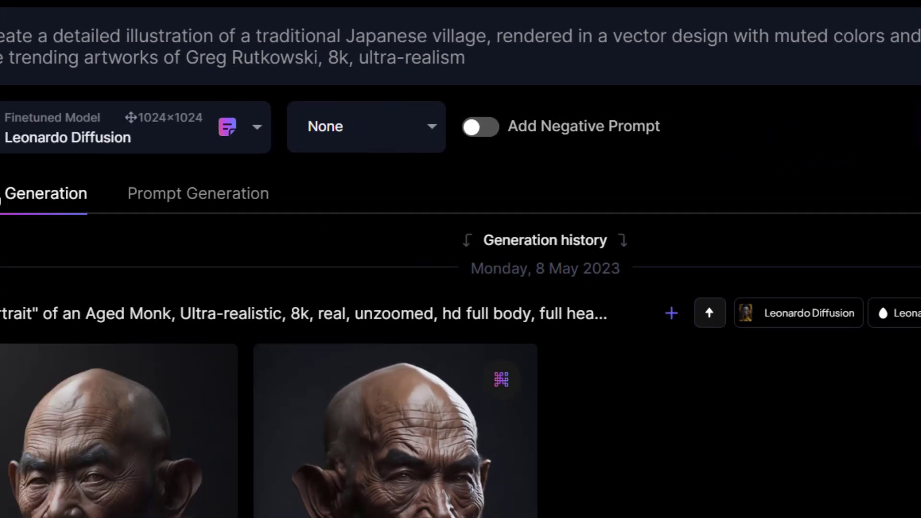
left_click(222, 160)
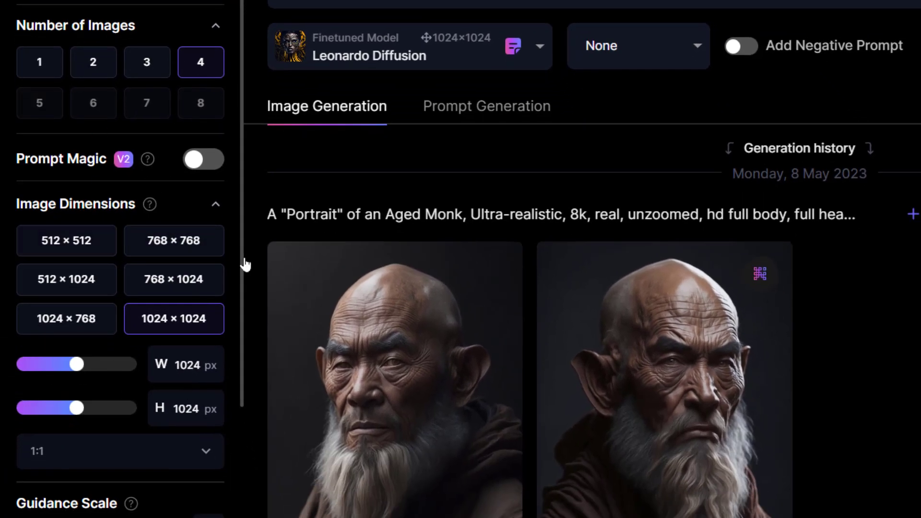
Try the preset image dimensions from 512 × 512 through 1024 × 768 and return to 1024 × 1024.
left_click(76, 255)
left_click(161, 253)
right_click(133, 257)
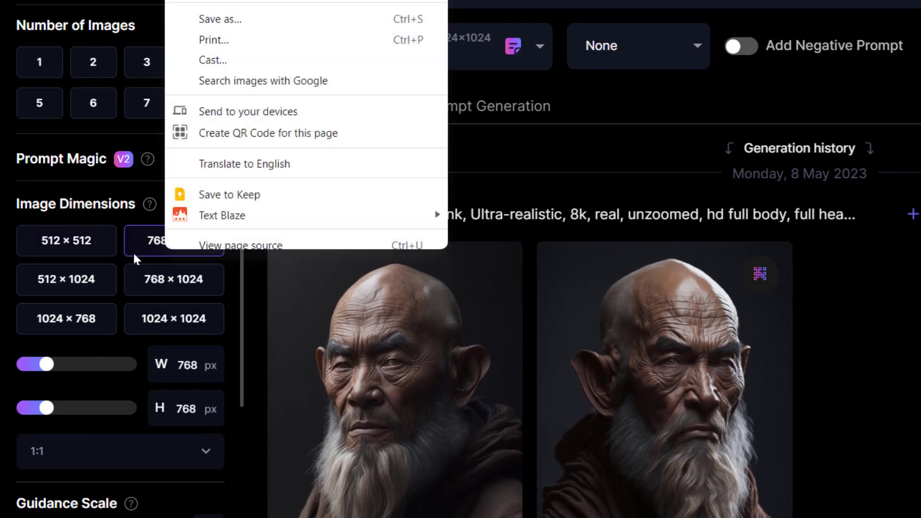
left_click(82, 277)
left_click(154, 282)
left_click(110, 318)
left_click(168, 326)
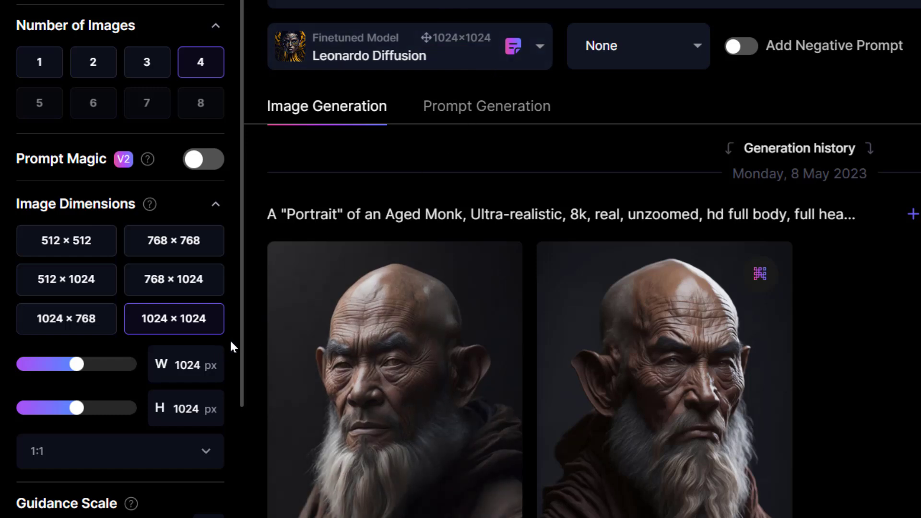
Try the 16:9 aspect ratio for the image dimensions and restore the 1:1 ratio.
scroll(185, 470, "down", 3)
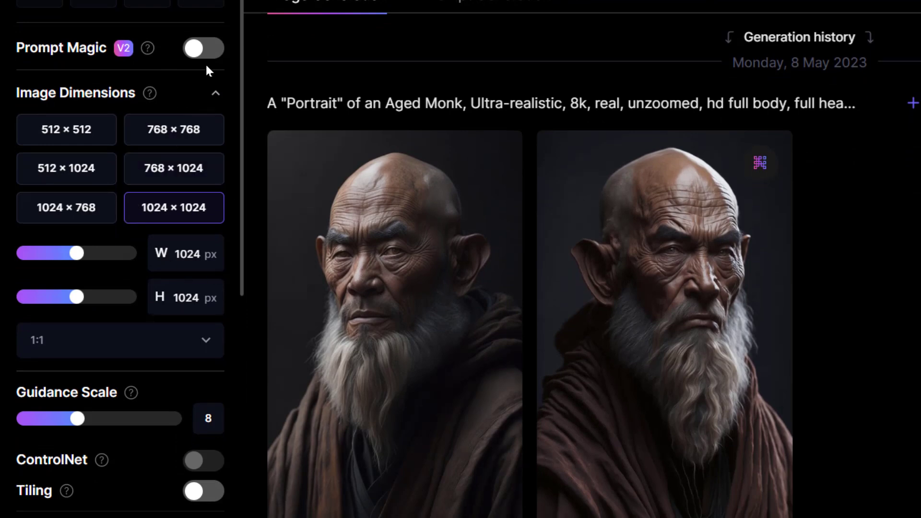
left_click(165, 347)
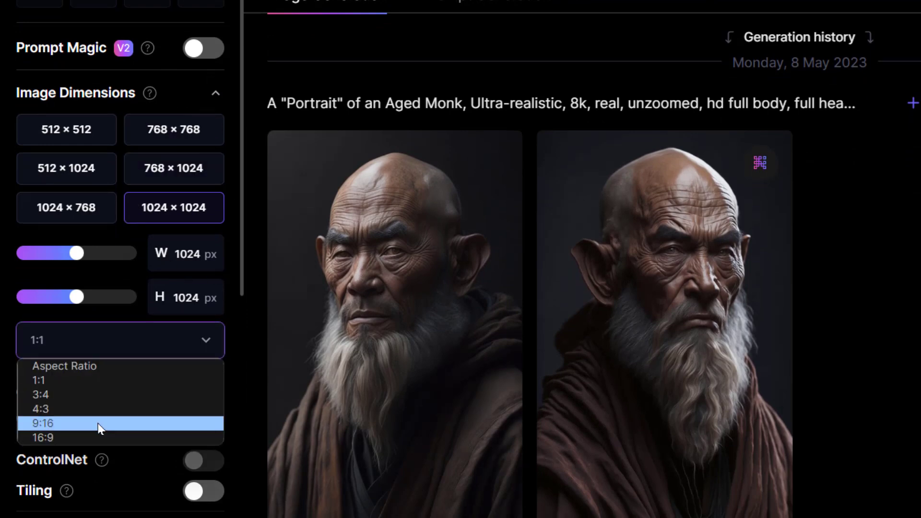
left_click(82, 436)
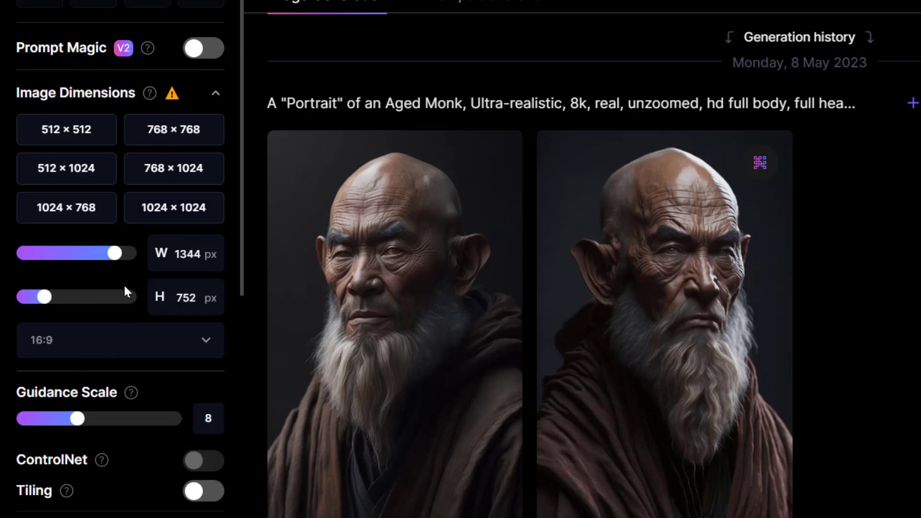
left_click(111, 339)
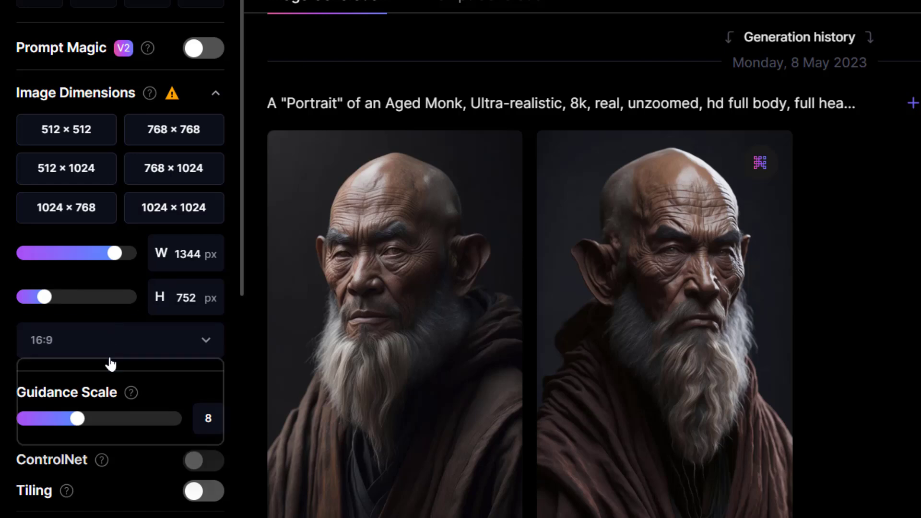
left_click(98, 386)
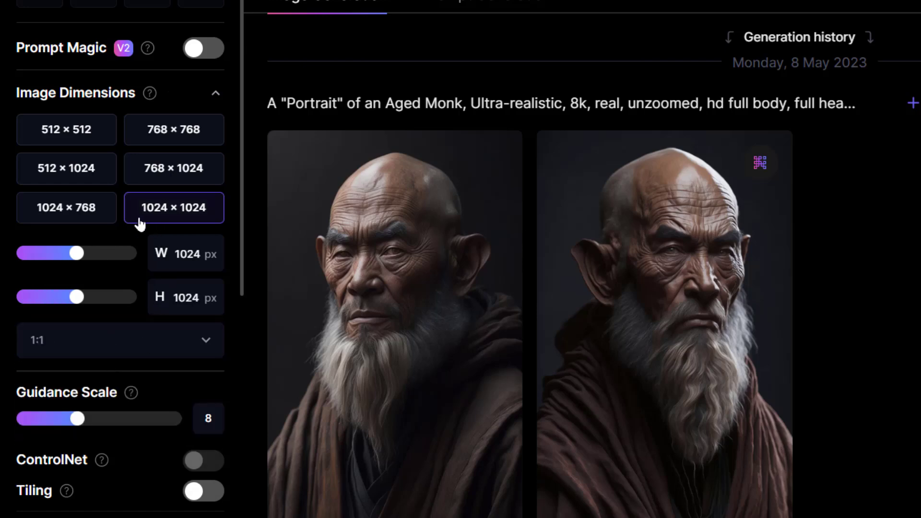
Apply Leonardo Style as the style for the image generation.
scroll(204, 172, "down", 3)
scroll(204, 172, "down", 4)
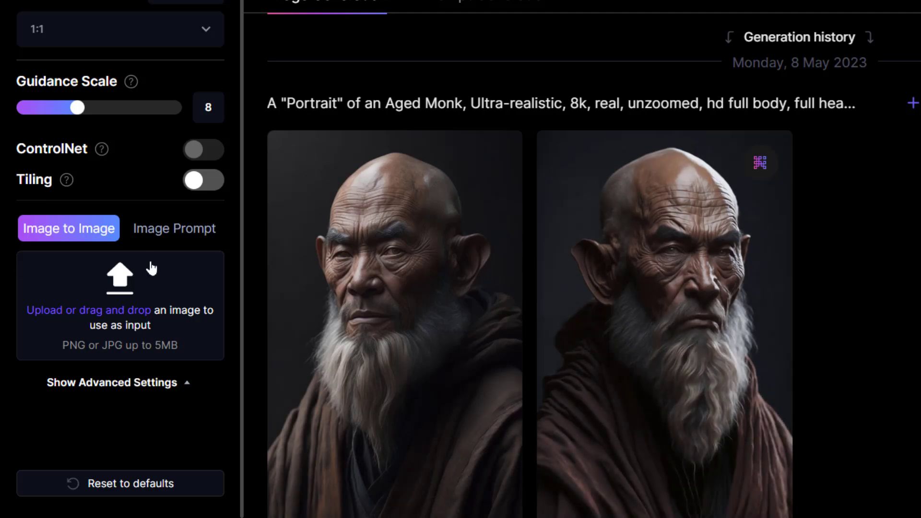
scroll(163, 232, "up", 6)
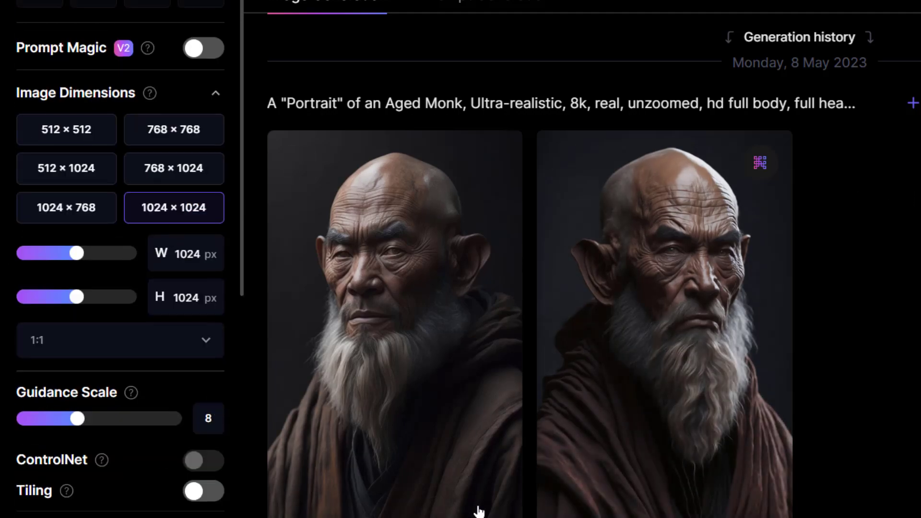
scroll(143, 343, "down", 6)
scroll(162, 348, "up", 5)
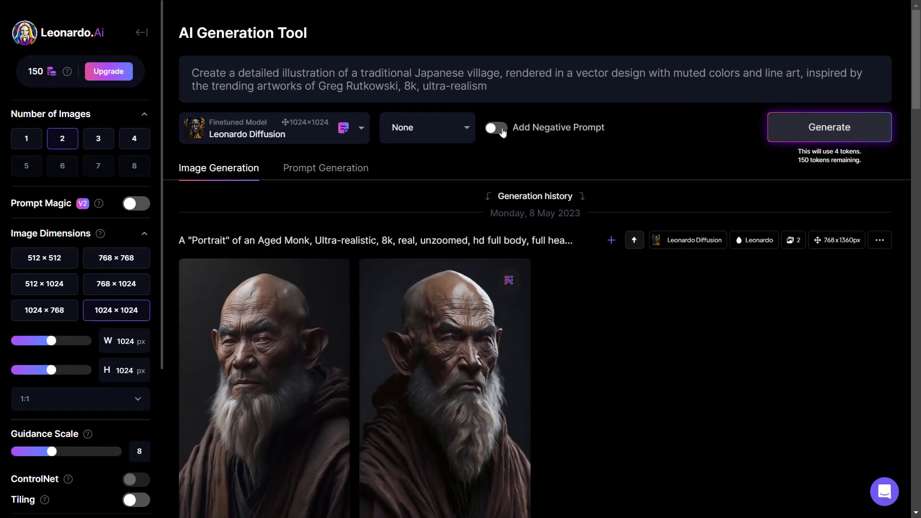
left_click(430, 126)
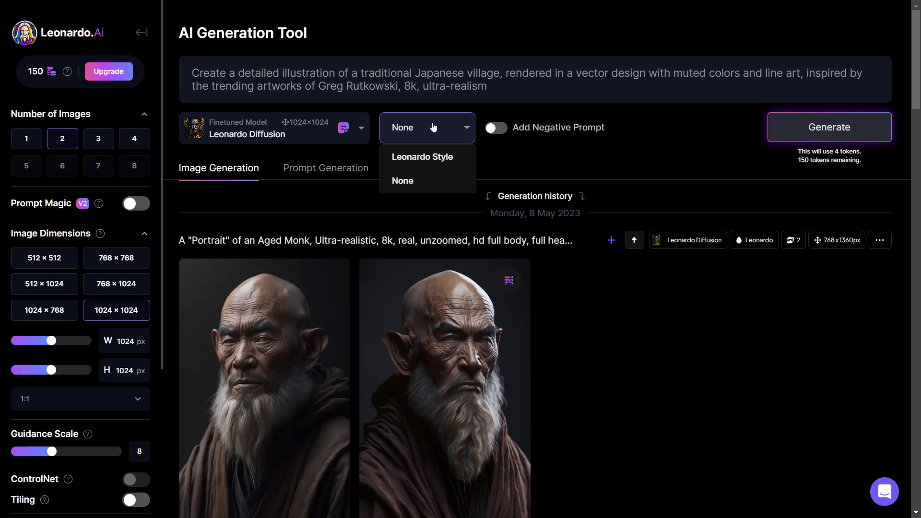
left_click(405, 156)
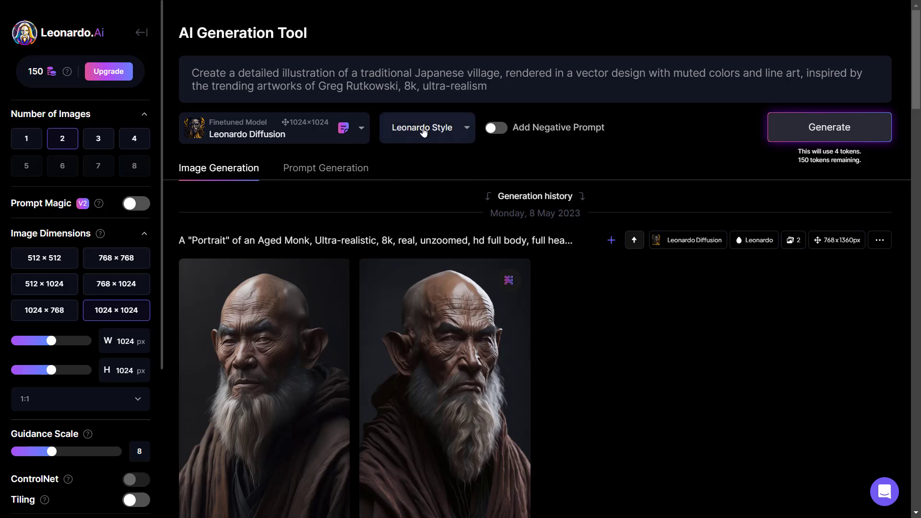
left_click(422, 130)
left_click(429, 153)
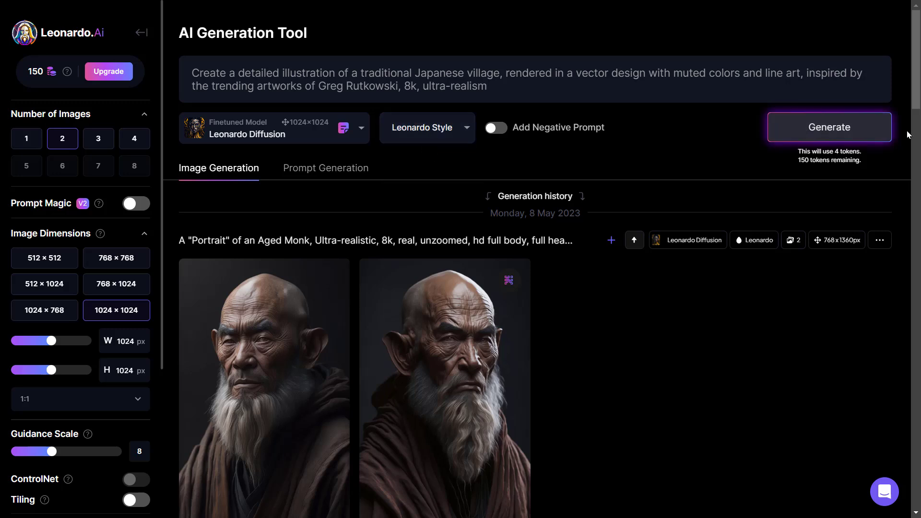
Generate two images of the traditional Japanese village and inspect the second one enlarged.
left_click(851, 136)
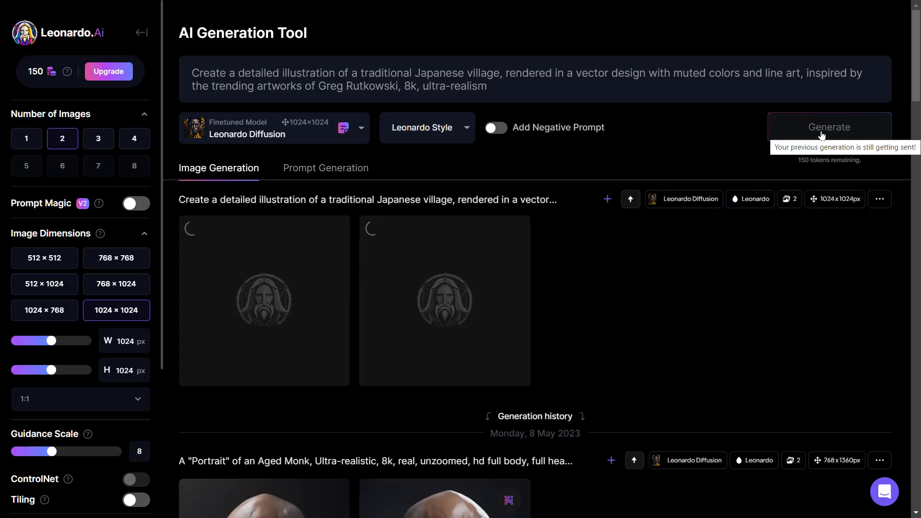
left_click(474, 339)
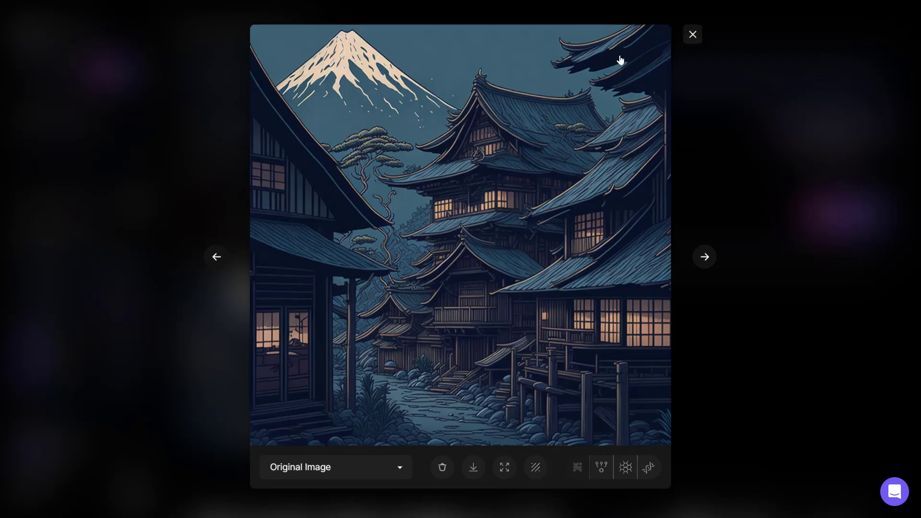
left_click(689, 37)
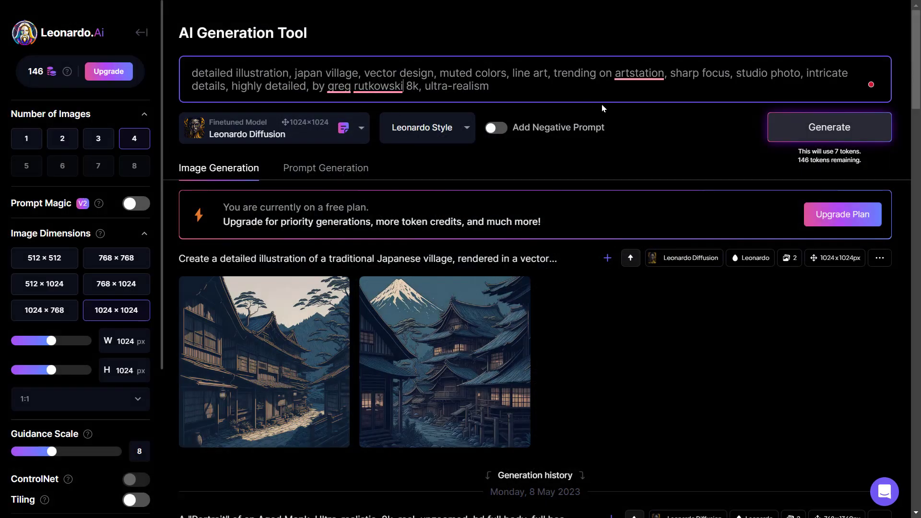
Generate four images from the prompt starting "detailed illustration, japan village, vector design, muted colors, line art".
left_click(815, 128)
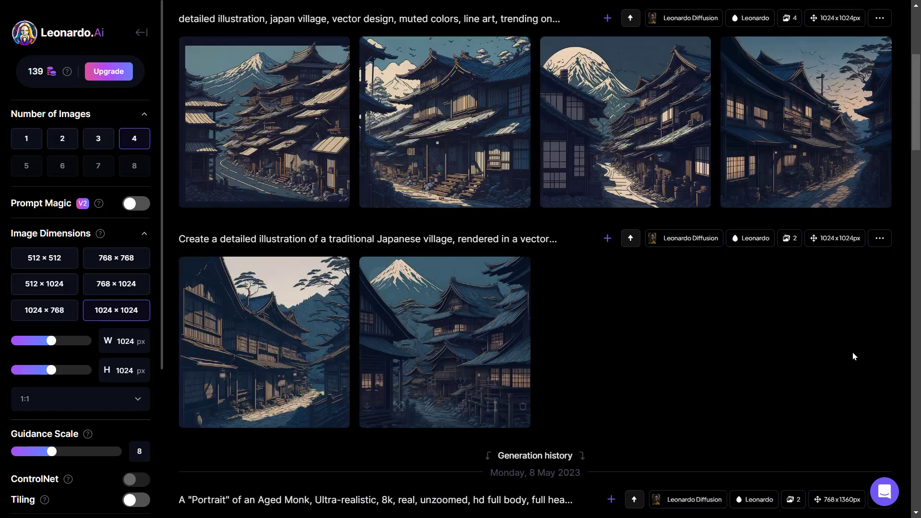
scroll(853, 356, "up", 3)
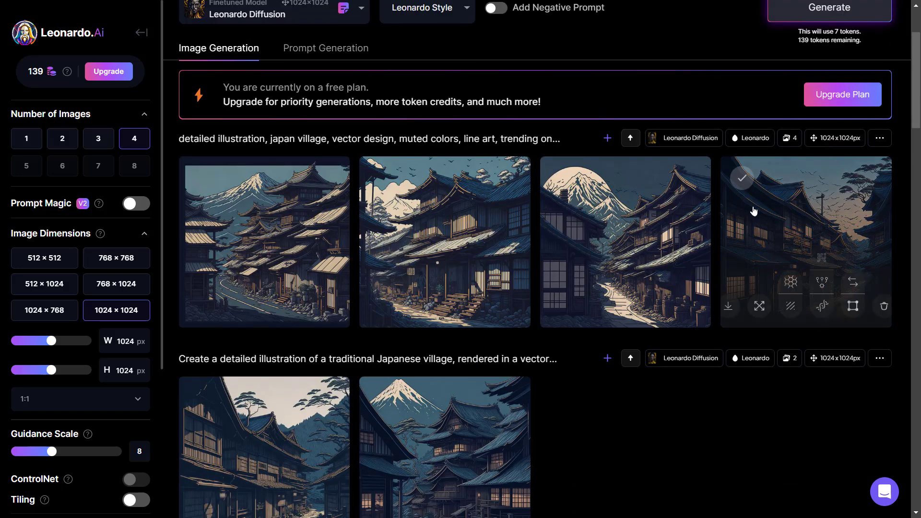
Browse the new village images enlarged and unzoom the one with the large moon behind the mountain.
left_click(806, 225)
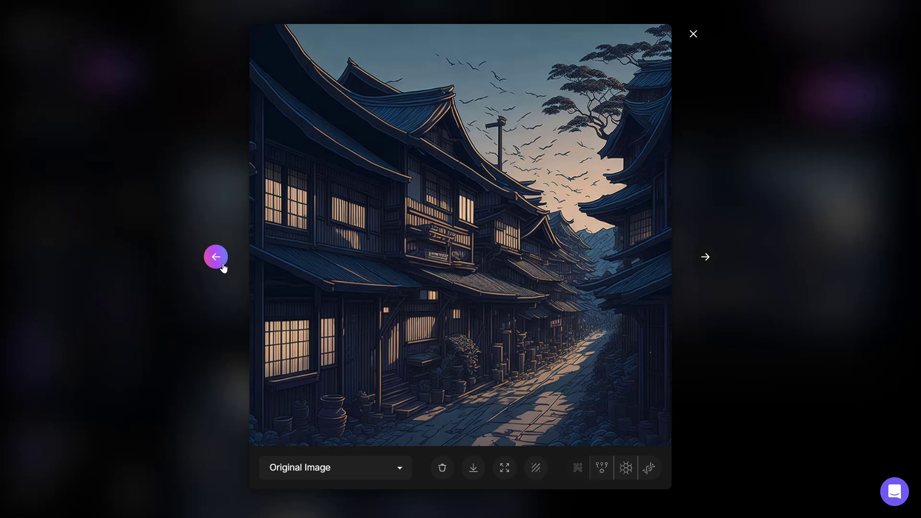
left_click(217, 257)
left_click(221, 265)
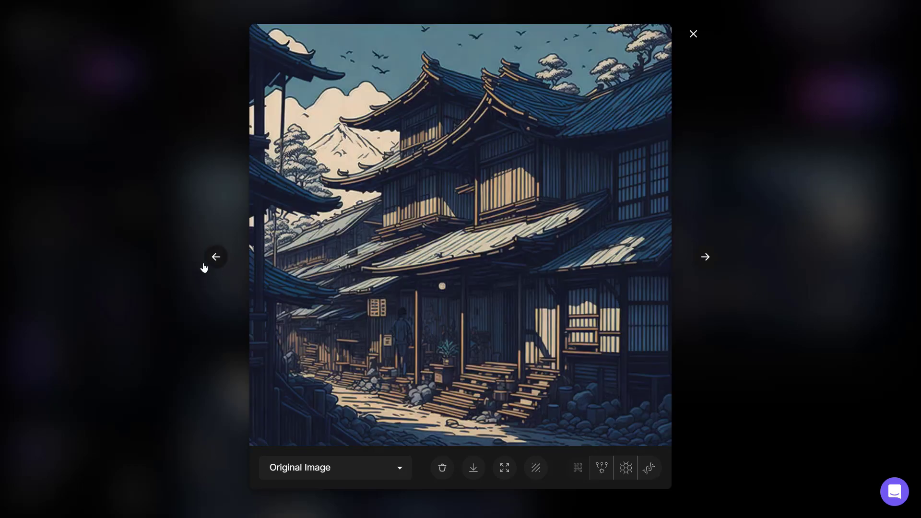
left_click(218, 259)
left_click(705, 255)
left_click(706, 252)
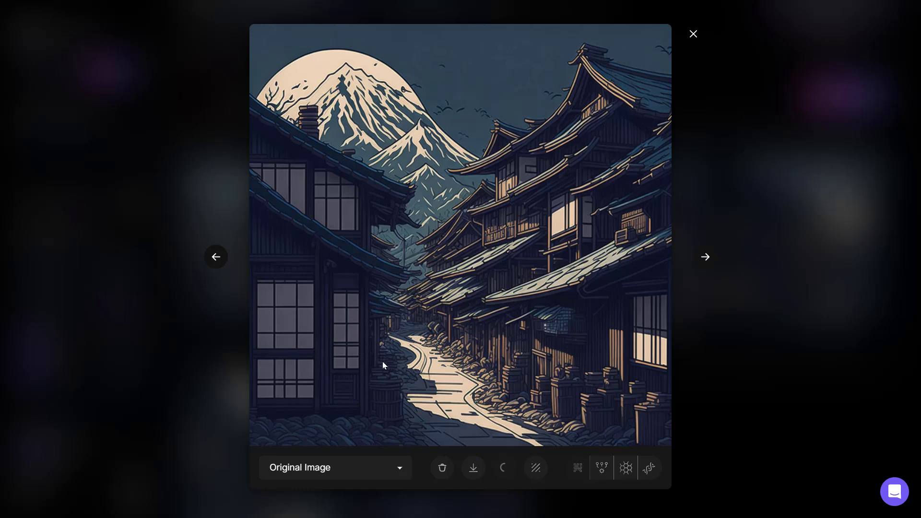
left_click(693, 35)
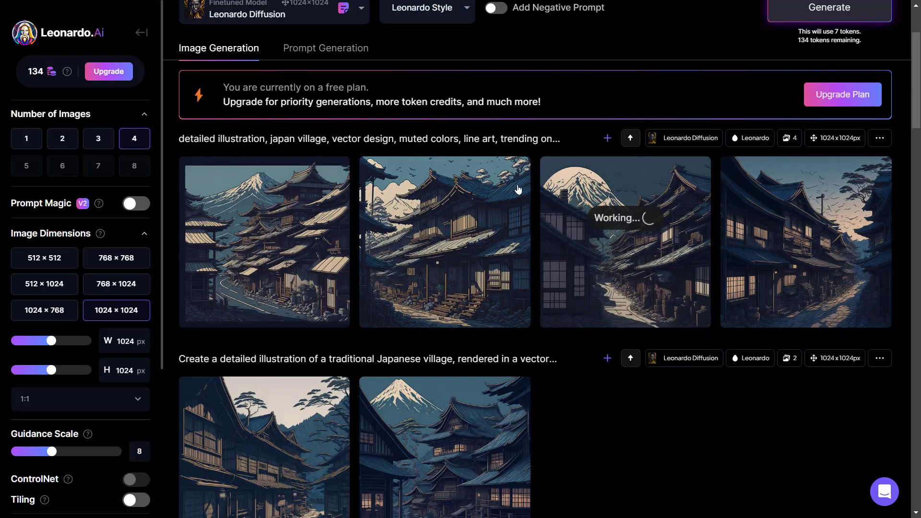
View the Unzoomed Image version of the moonlit village picture and close the enlarged view.
scroll(399, 185, "up", 3)
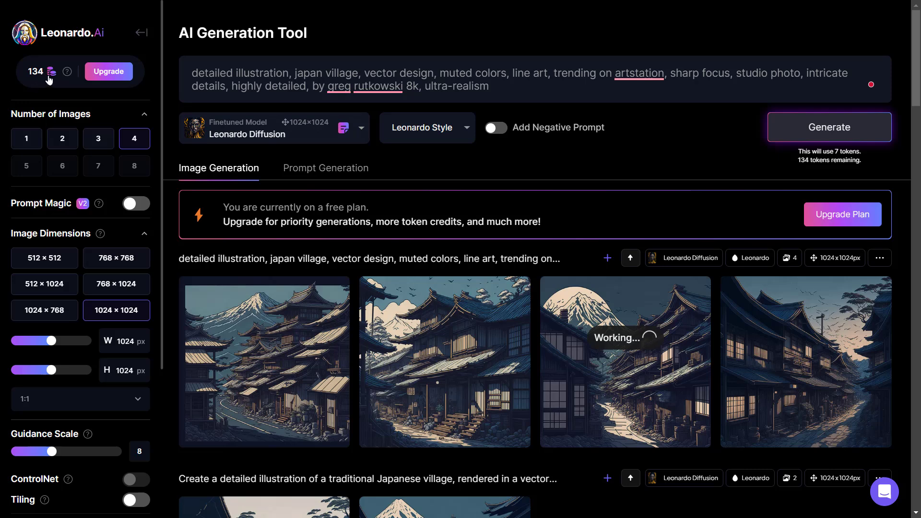
left_click(352, 472)
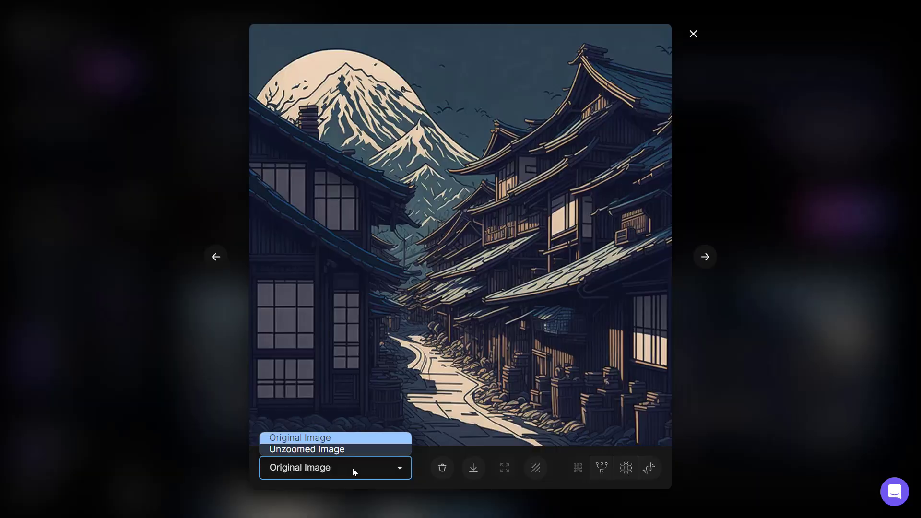
left_click(313, 449)
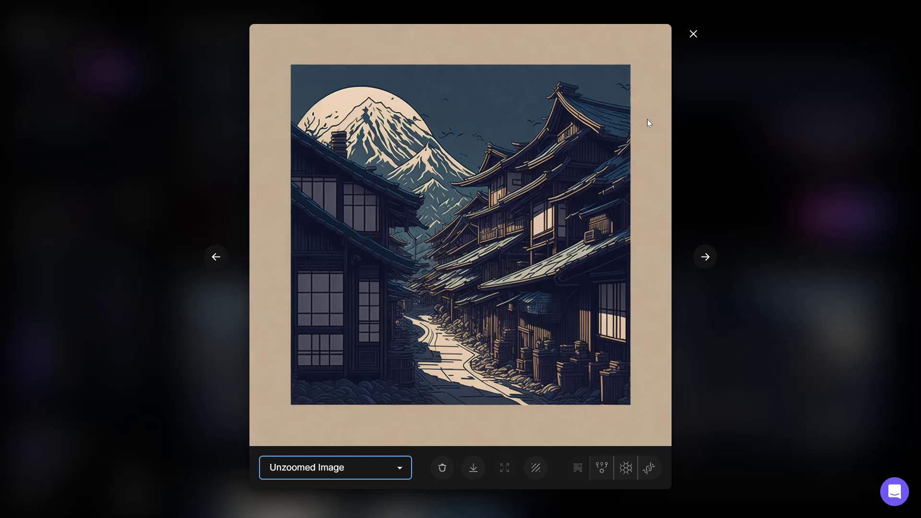
key("Escape")
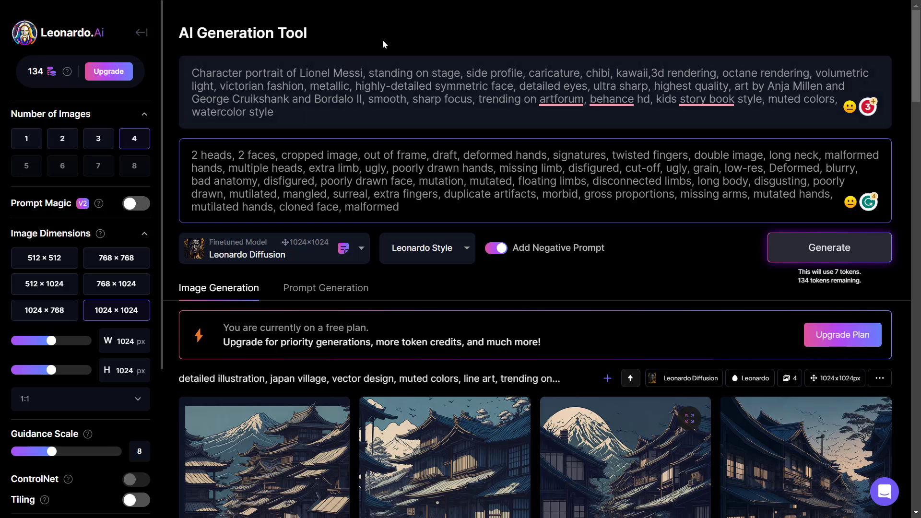
Set the style to None for the Lionel Messi character portrait.
left_click(413, 258)
left_click(418, 302)
left_click(420, 266)
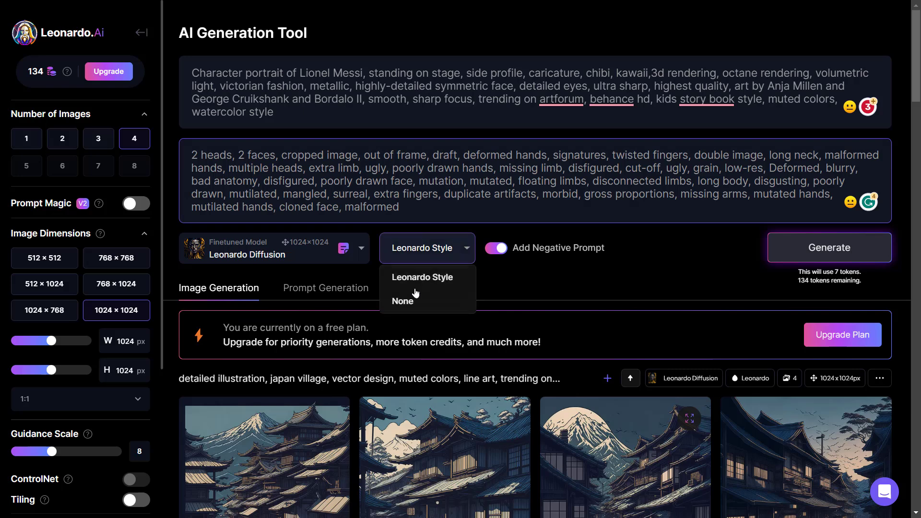
left_click(413, 303)
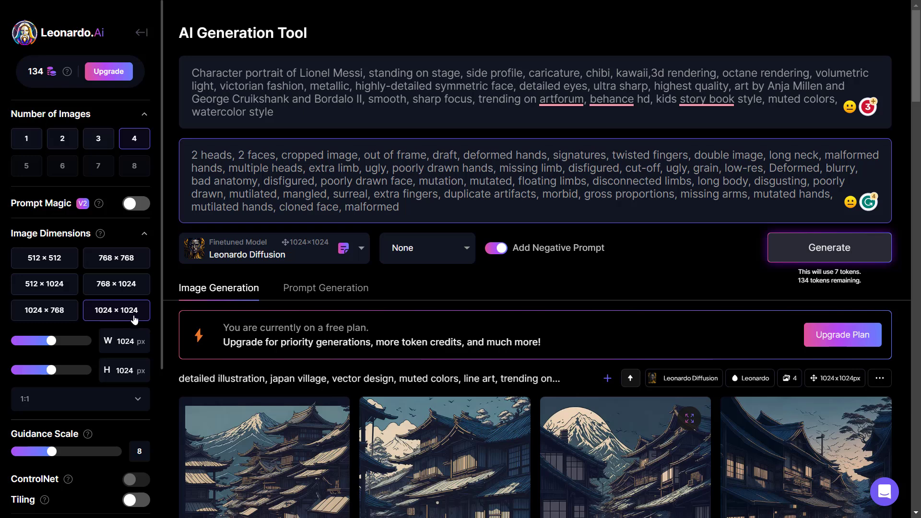
Generate four 1024 × 1024 character portraits of Lionel Messi with the negative prompt and bring the results into view.
left_click(822, 250)
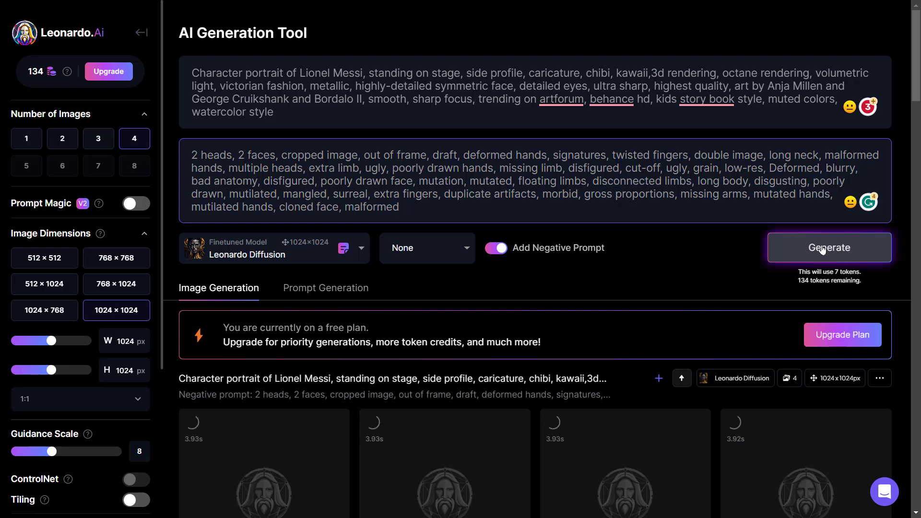
scroll(483, 247, "down", 5)
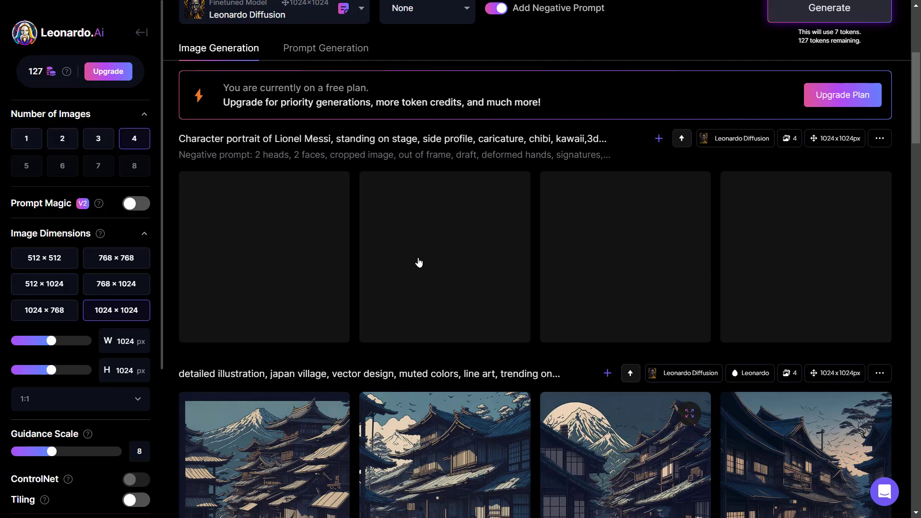
mouse_move(278, 252)
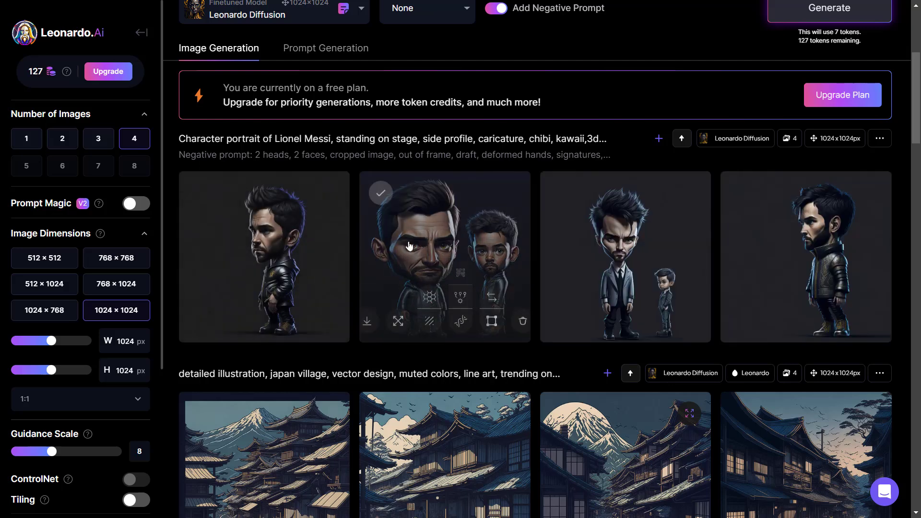
View the first Lionel Messi portrait enlarged and close it.
left_click(275, 221)
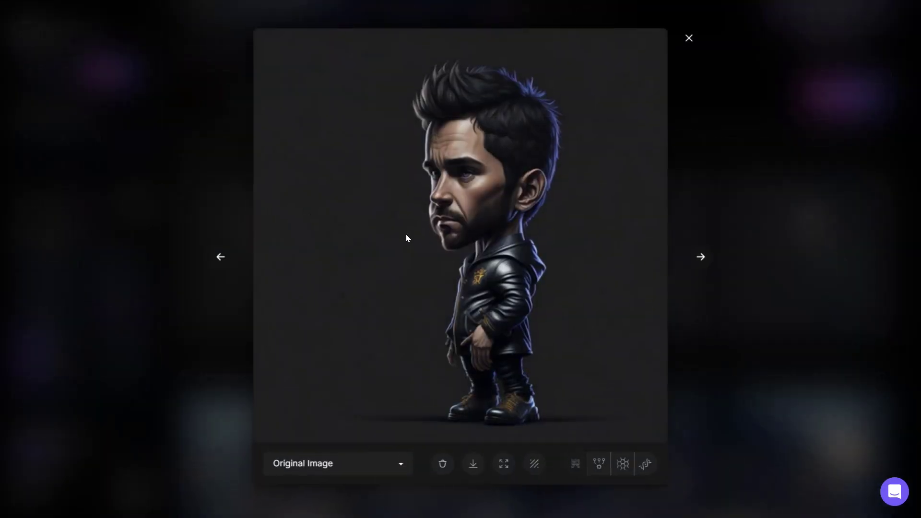
left_click(692, 35)
Replace Lionel Messi with Elon Musk in the character portrait prompt.
scroll(350, 176, "up", 5)
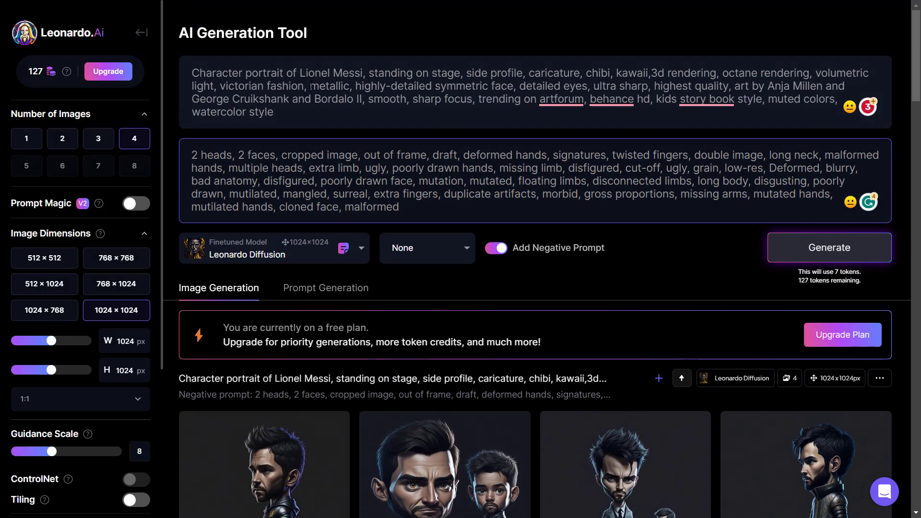
left_click_drag(300, 73, 365, 73)
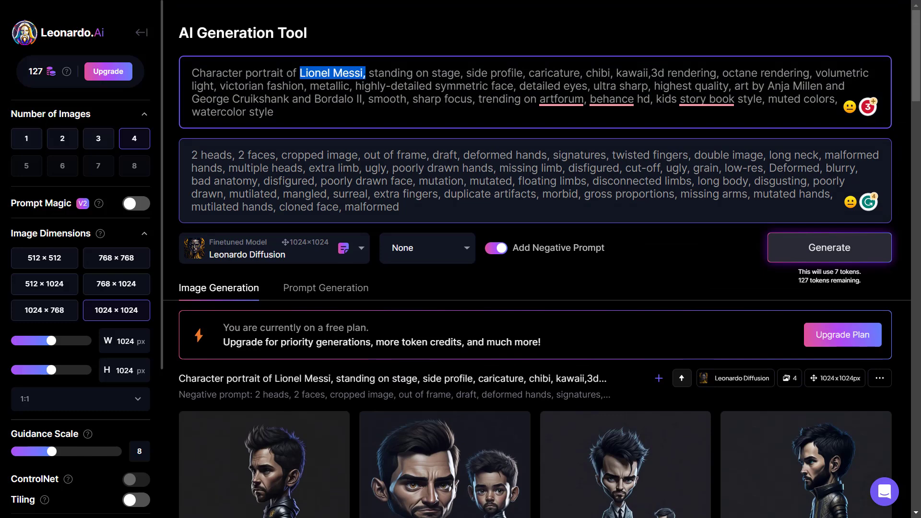
type("Elon M")
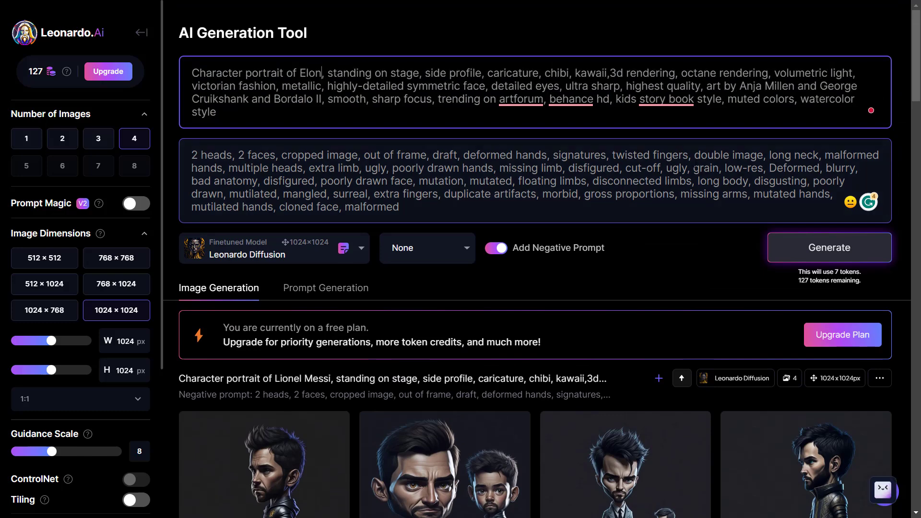
type("usk")
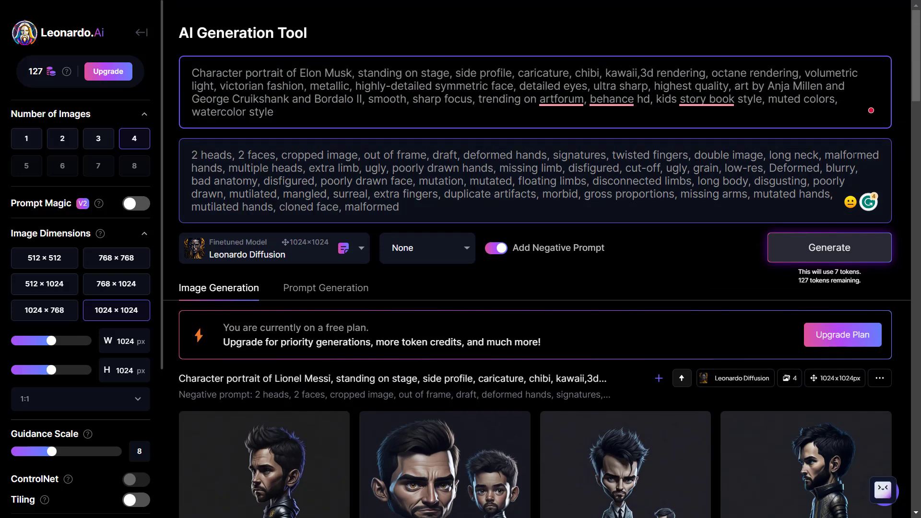
Generate four 1024 × 1024 character portraits of Elon Musk with the negative prompt and bring the results into view.
left_click(839, 257)
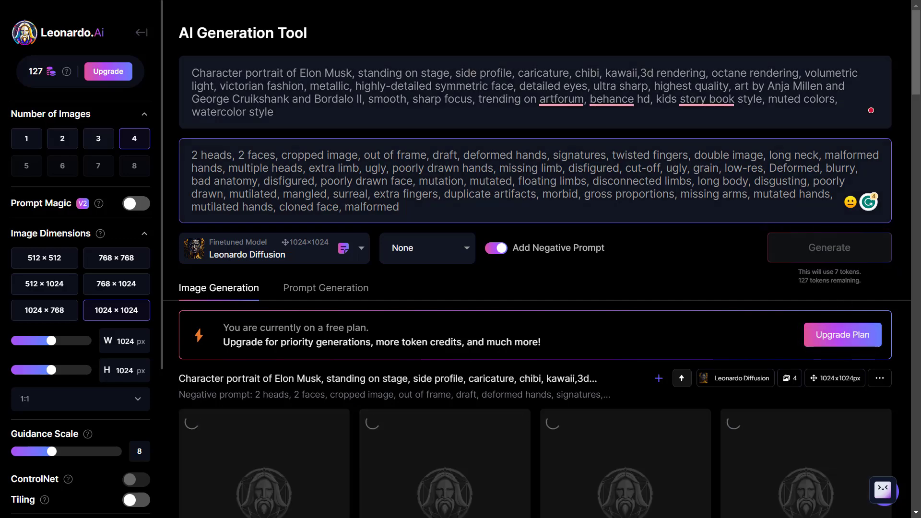
scroll(558, 187, "down", 1)
scroll(558, 188, "down", 8)
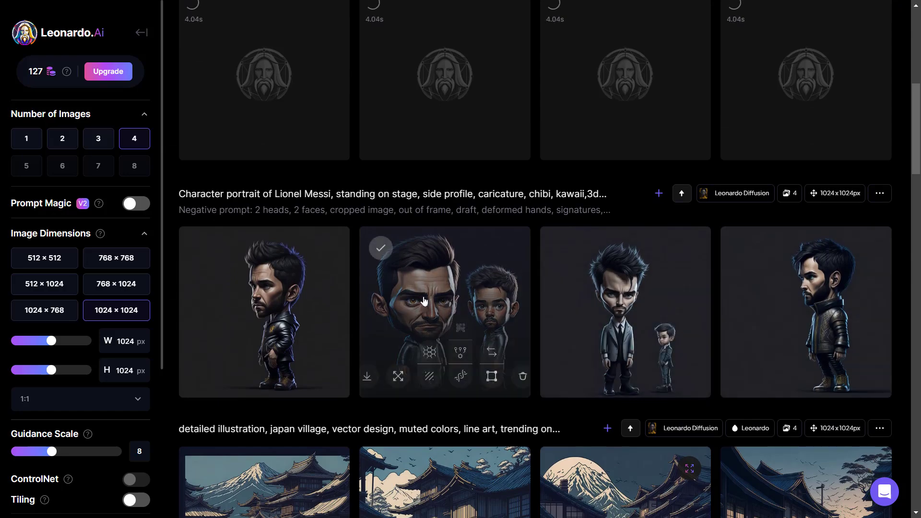
scroll(477, 273, "up", 9)
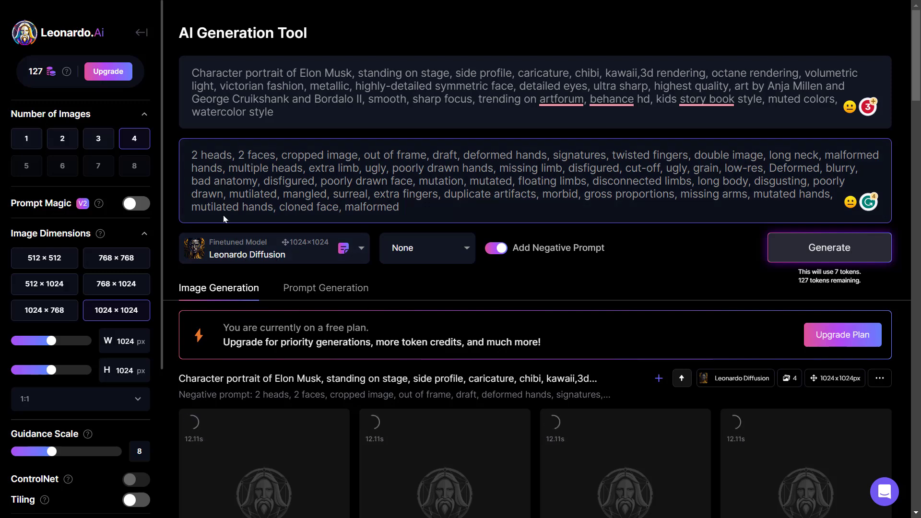
scroll(224, 231, "down", 3)
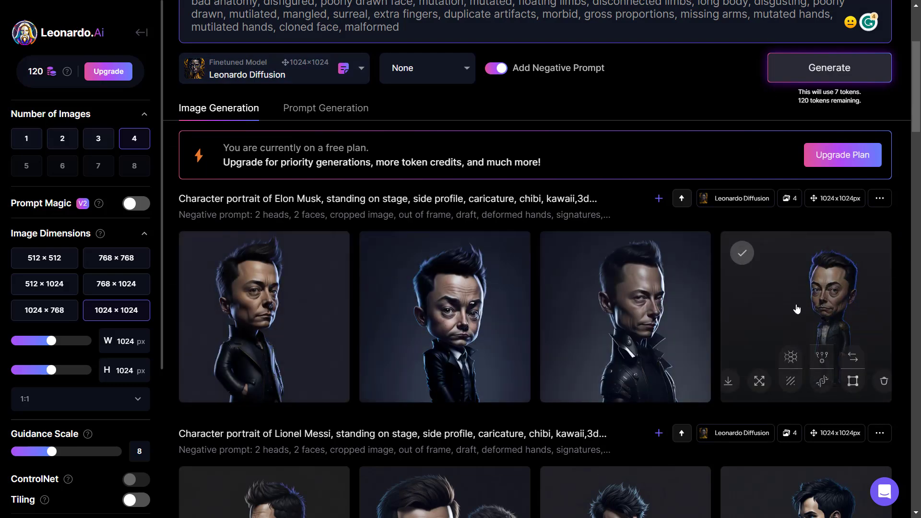
View the fourth, first and second Elon Musk portraits enlarged, closing each one after viewing.
left_click(797, 308)
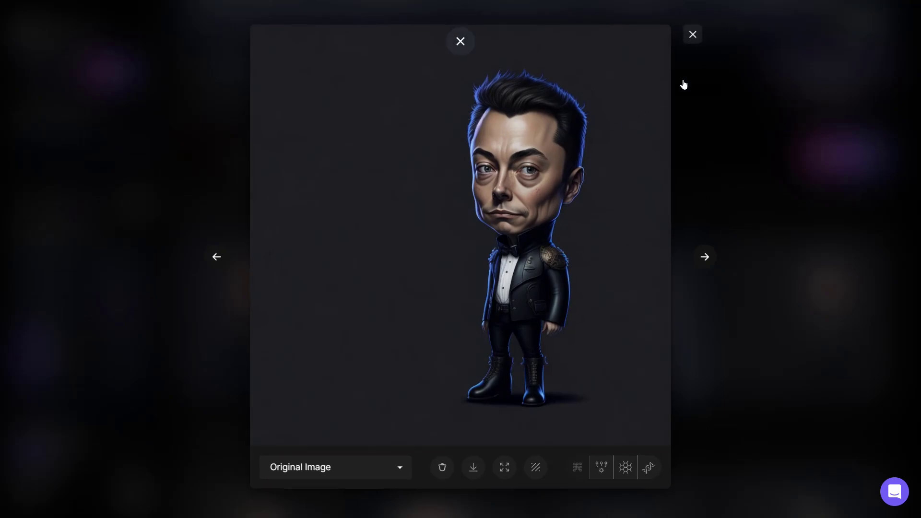
left_click(693, 33)
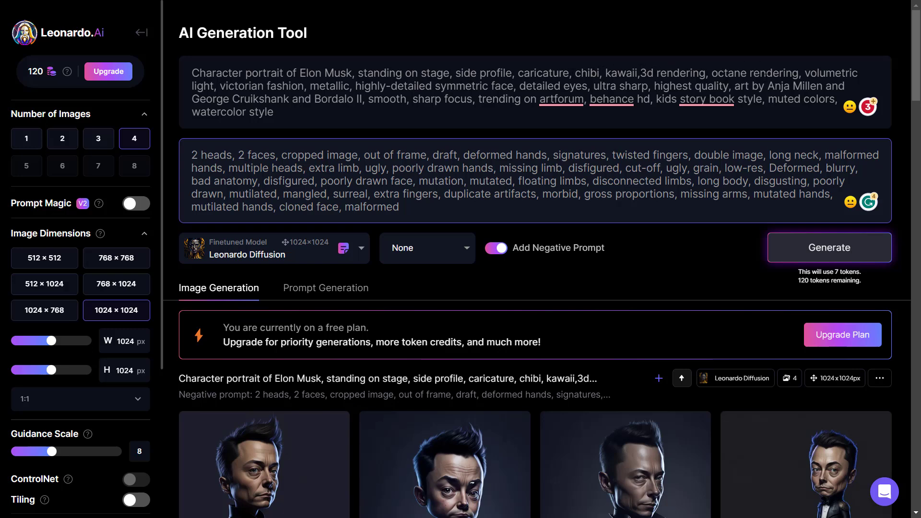
scroll(345, 264, "down", 6)
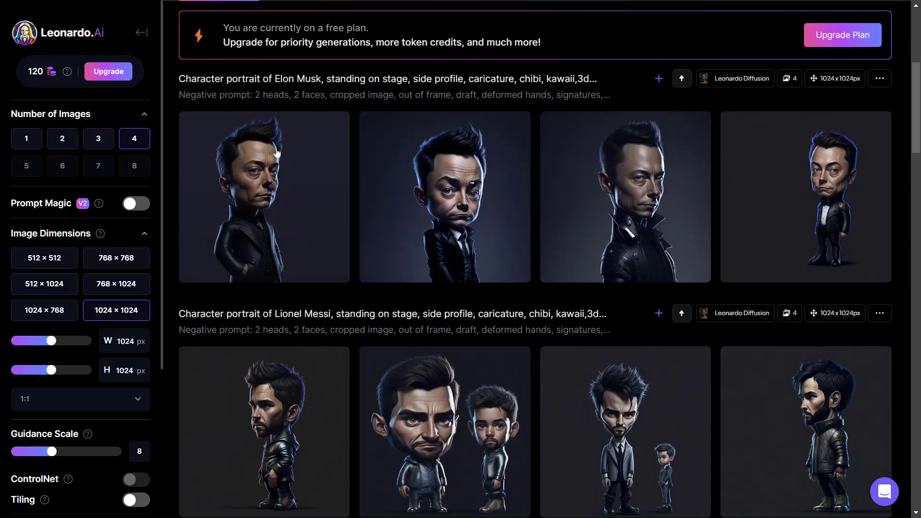
left_click(336, 230)
left_click(690, 36)
left_click(502, 160)
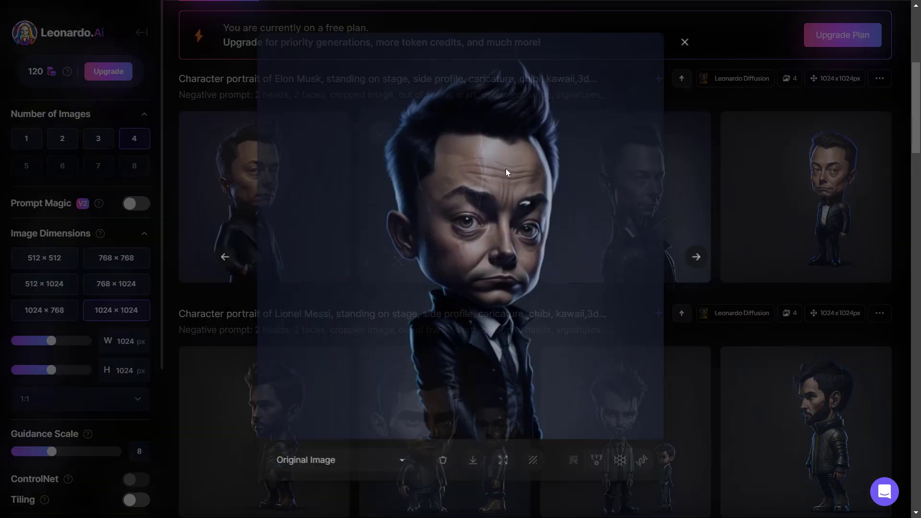
left_click(693, 33)
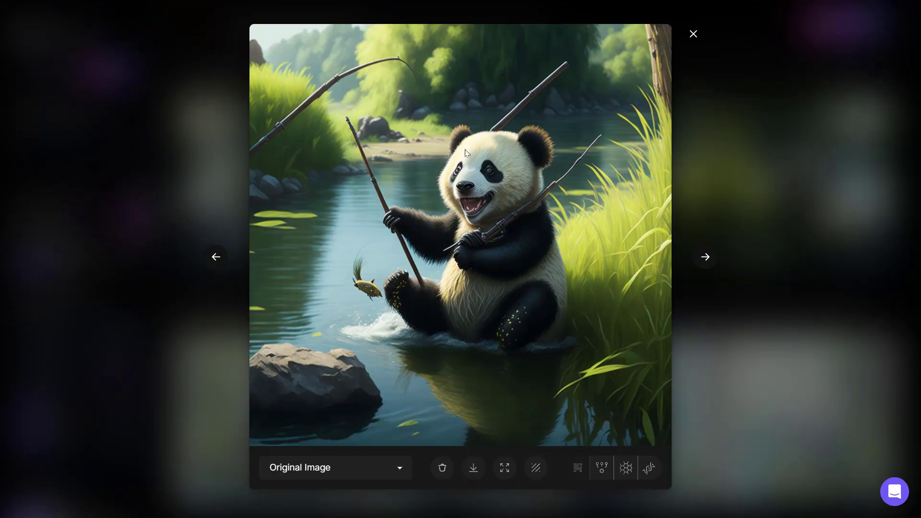
Unzoom the enlarged picture of the panda fishing in the river.
left_click(370, 467)
left_click(369, 467)
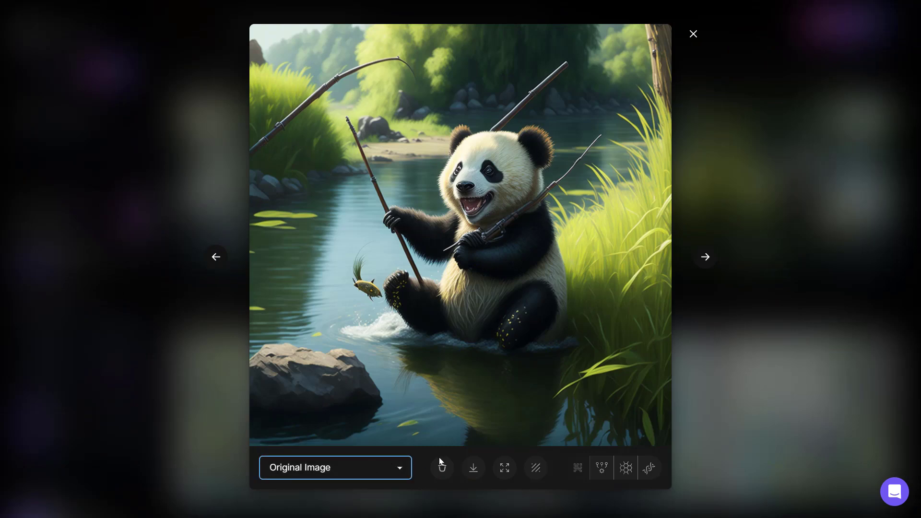
left_click(504, 473)
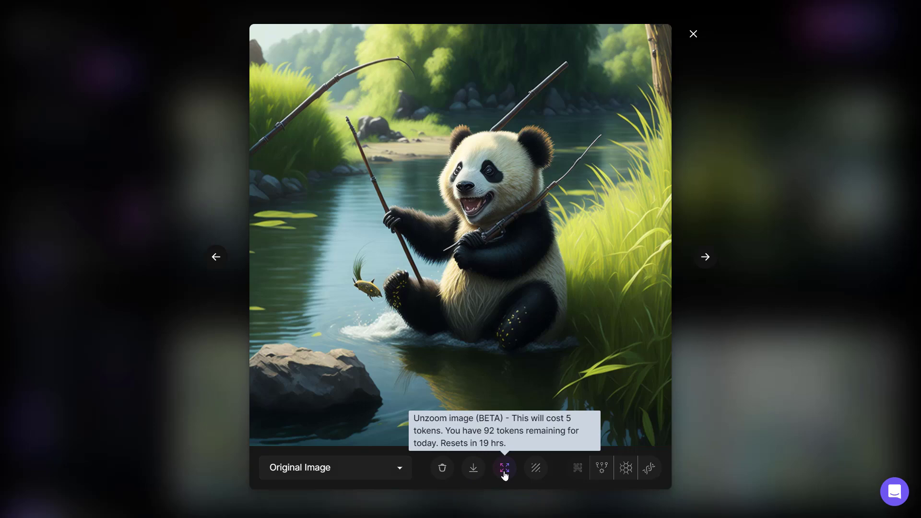
left_click(504, 473)
View the Unzoomed Image version of the fishing panda and close the enlarged view.
left_click(337, 475)
left_click(329, 449)
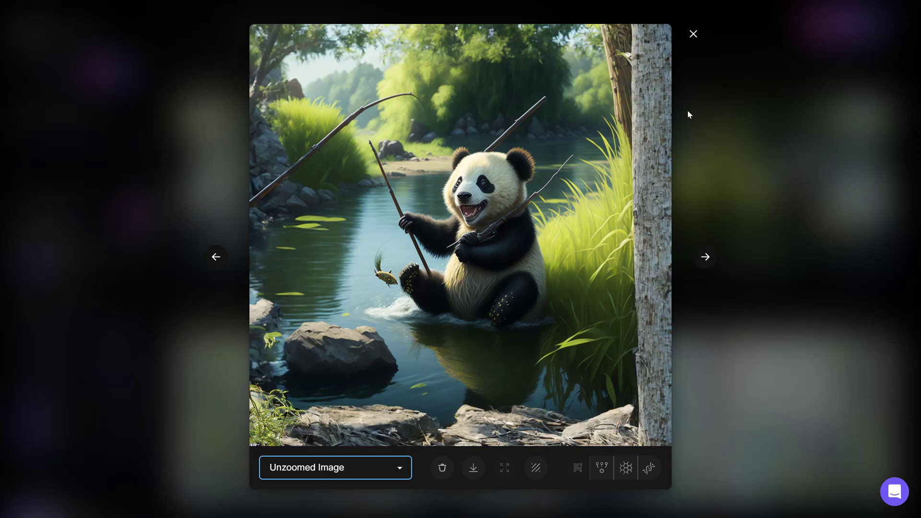
left_click(269, 177)
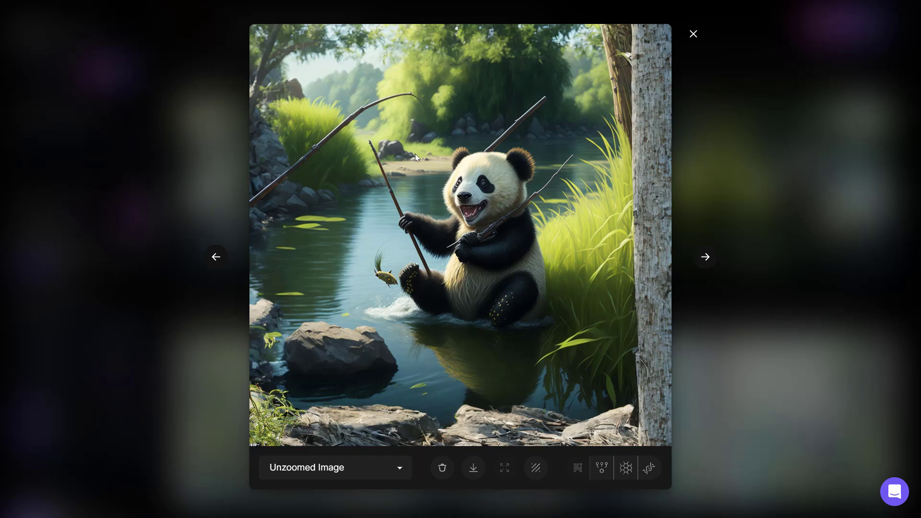
left_click(692, 34)
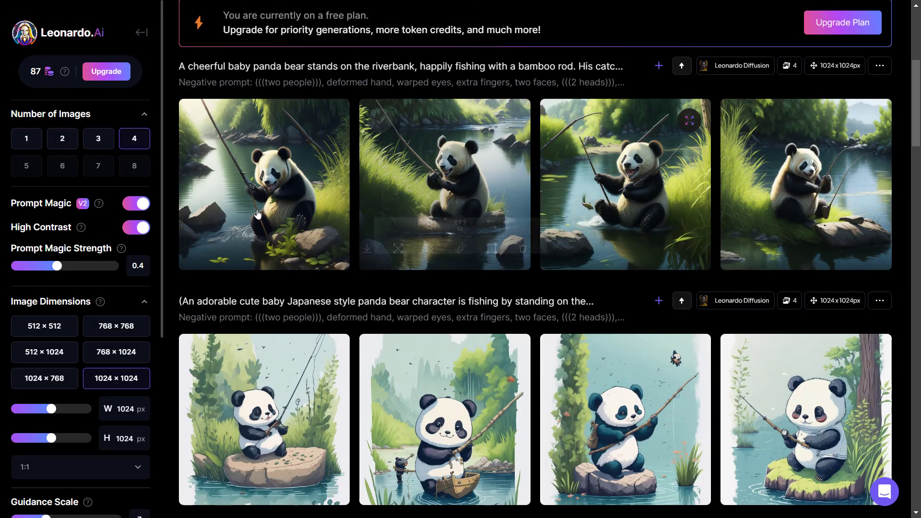
Close the enlarged portrait of the smiling man and look through the generated panda, Elon Musk and Lionel Messi image sets.
scroll(492, 206, "down", 4)
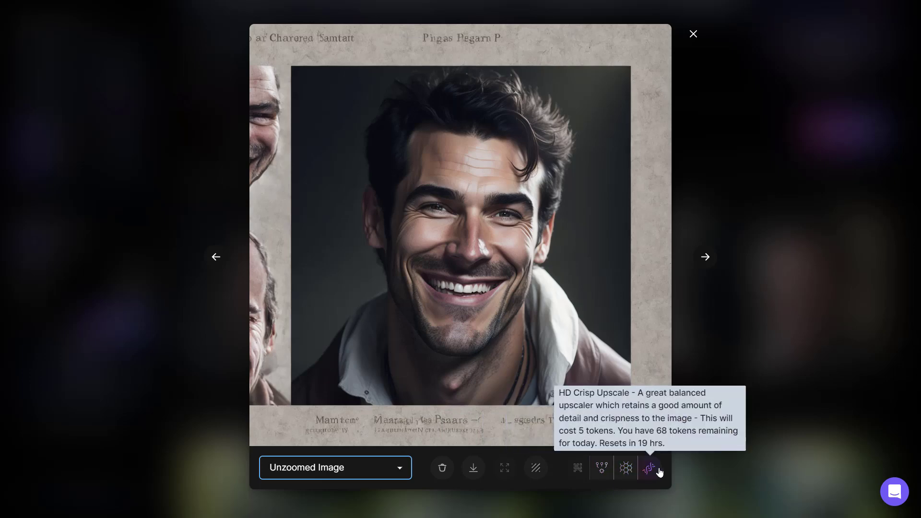
left_click(694, 34)
scroll(618, 384, "down", 2)
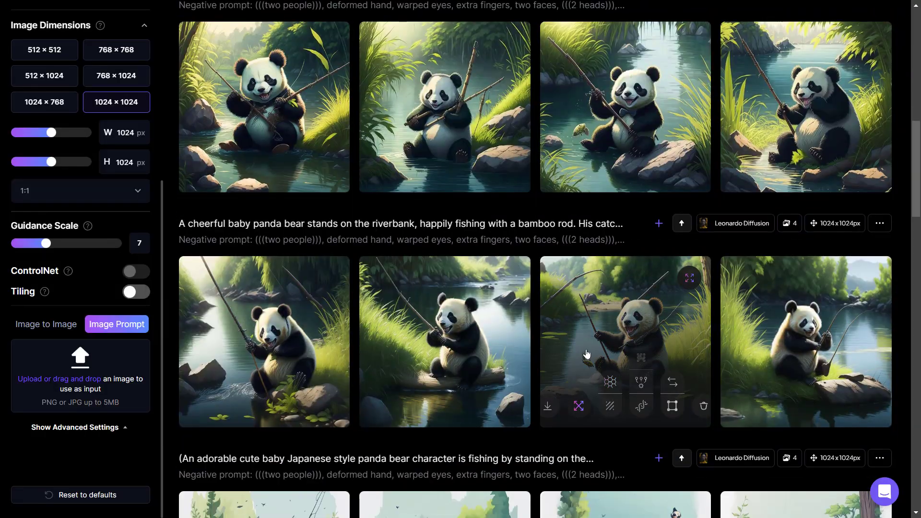
scroll(603, 374, "down", 6)
scroll(548, 352, "down", 5)
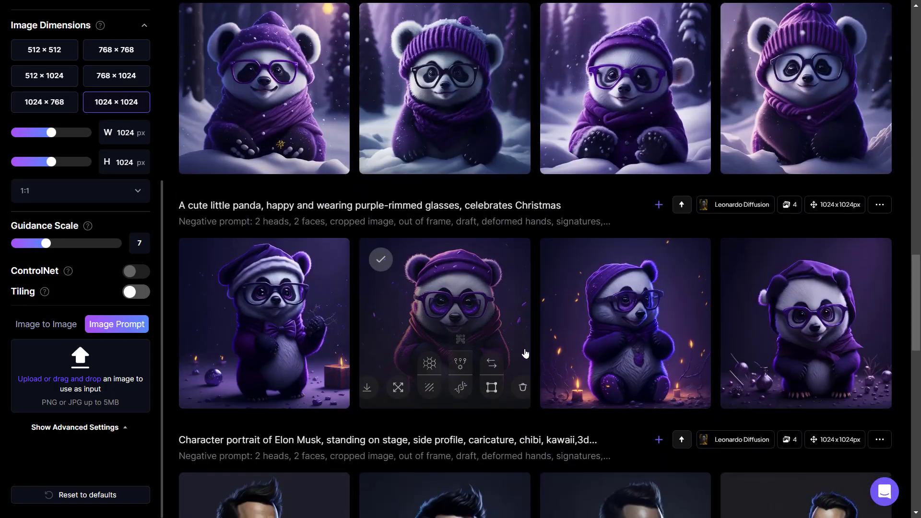
scroll(529, 349, "down", 5)
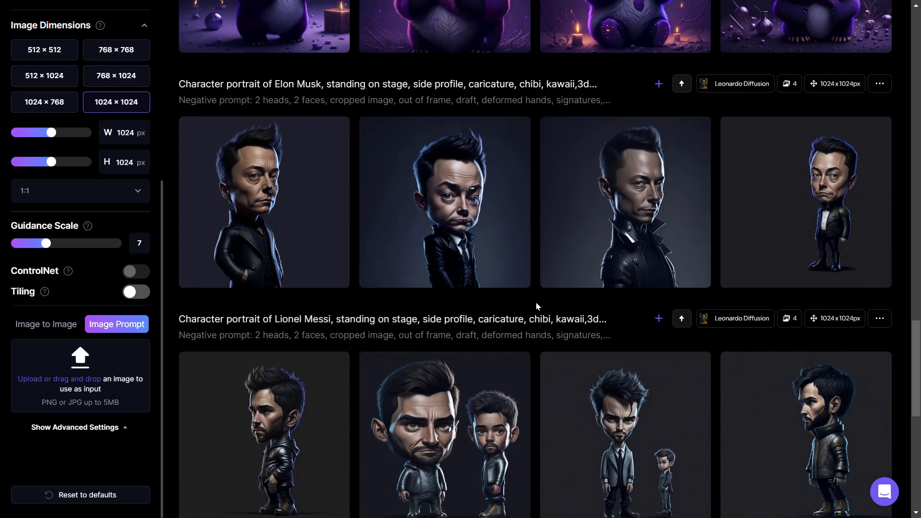
scroll(551, 164, "up", 20)
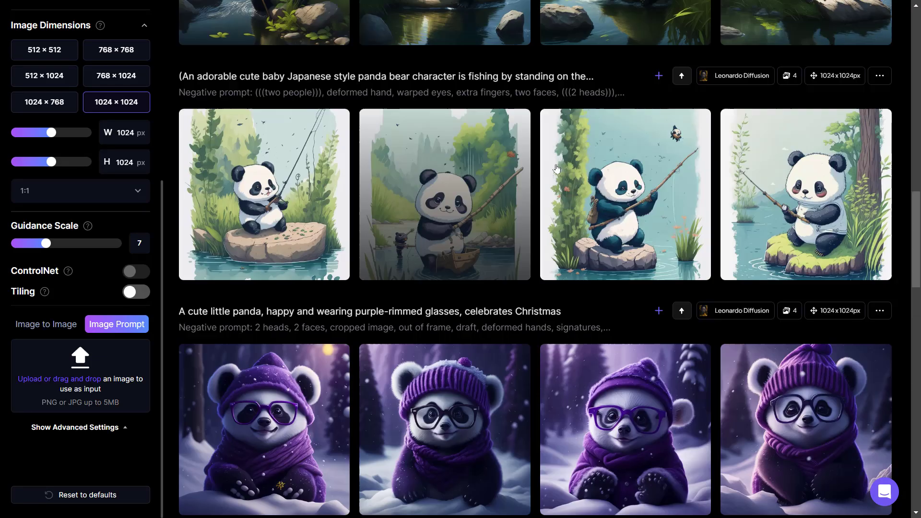
scroll(567, 156, "up", 3)
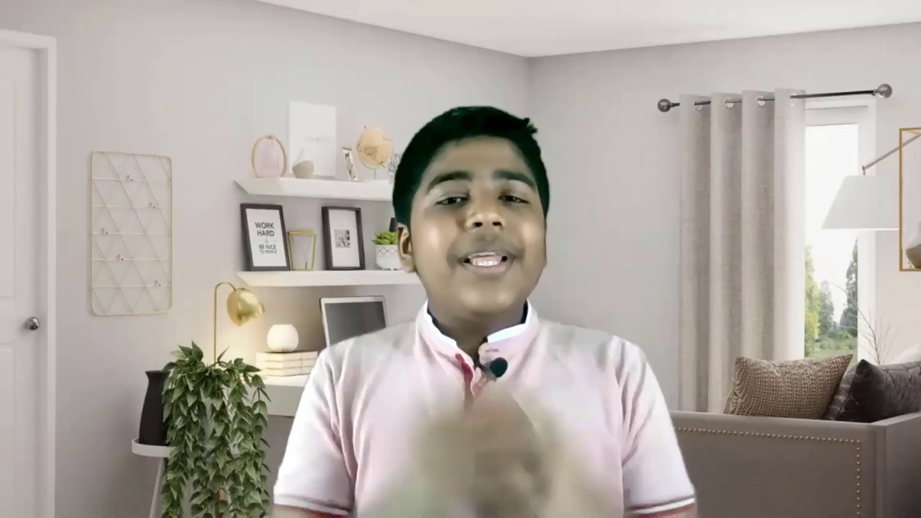